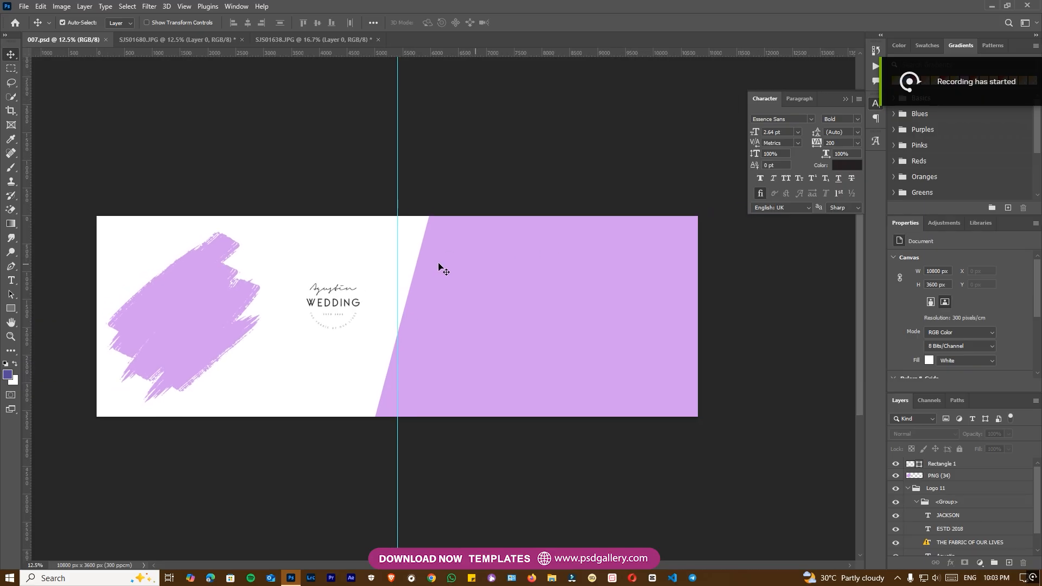
Clear all guides from the album spread
drag(309, 319, 309, 284)
key(ctrl+plus)
click(190, 9)
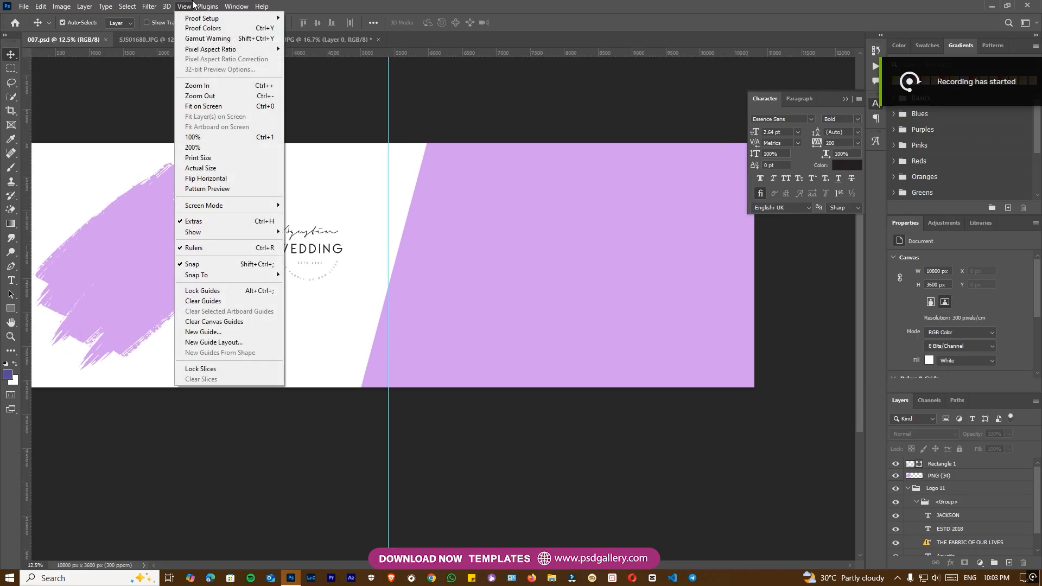
click(202, 300)
Rasterize the slanted purple shape layer Rectangle 1
click(461, 308)
key(ctrl+minus)
drag(416, 251, 419, 297)
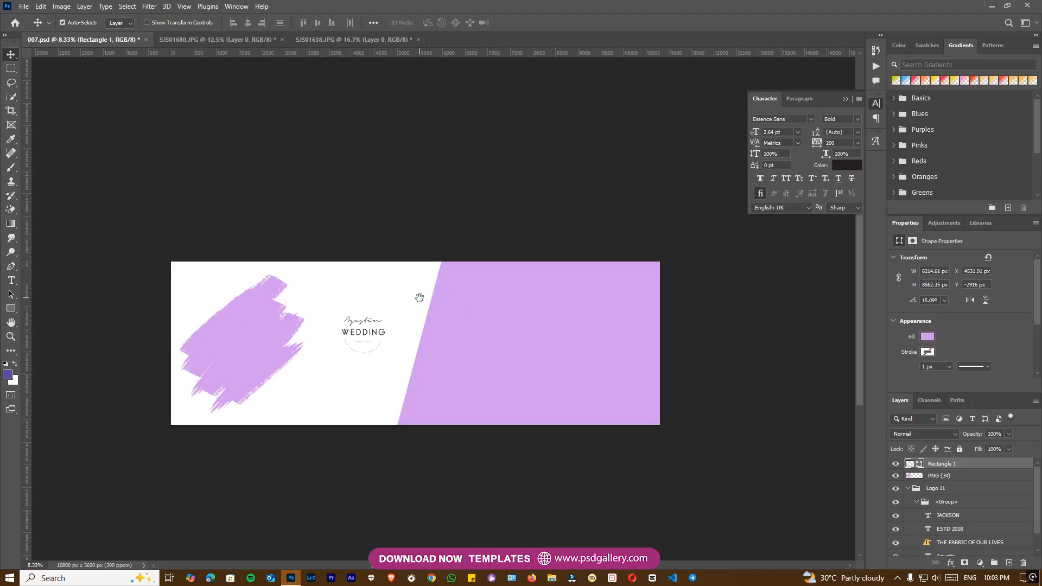
key(ctrl+plus)
right_click(466, 343)
click(494, 349)
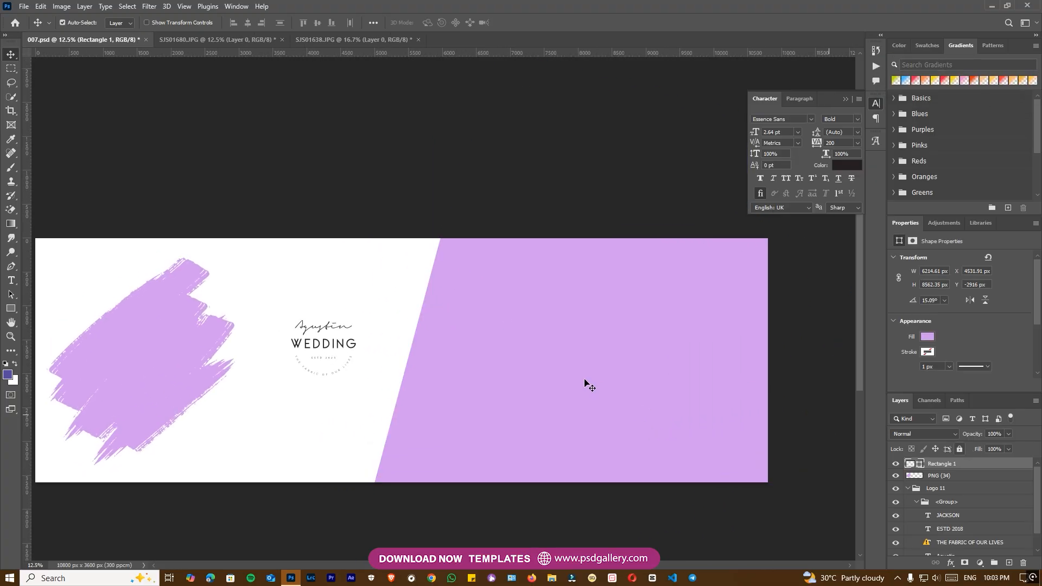
right_click(977, 469)
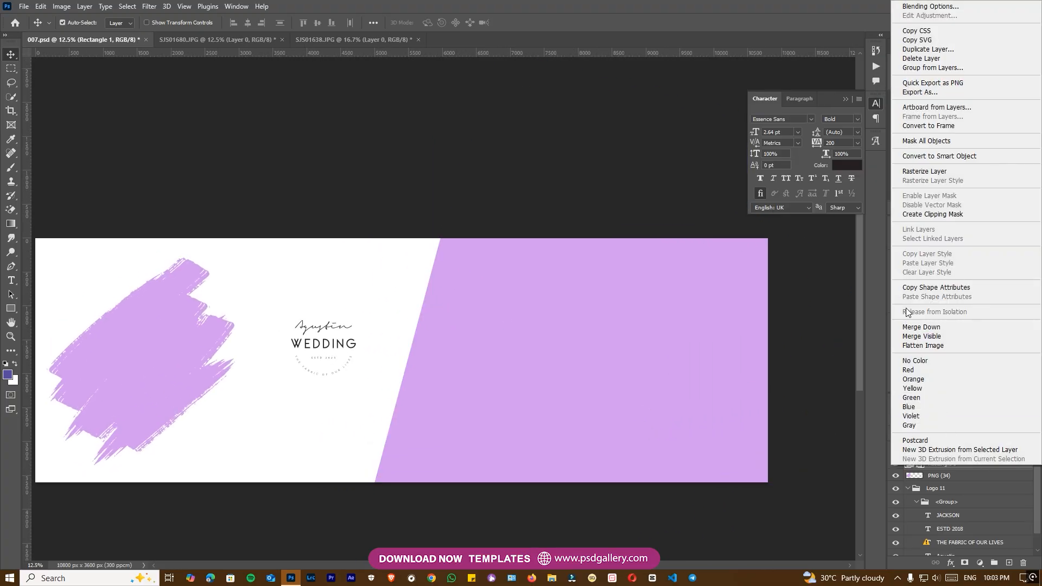
click(925, 171)
Move the purple slanted panel slightly toward the wedding logo
right_click(598, 341)
click(690, 373)
right_click(534, 345)
click(555, 350)
drag(555, 351, 539, 354)
right_click(539, 354)
click(560, 359)
Copy the photo from SJS01638.JPG into the 007.psd spread
click(207, 40)
click(310, 40)
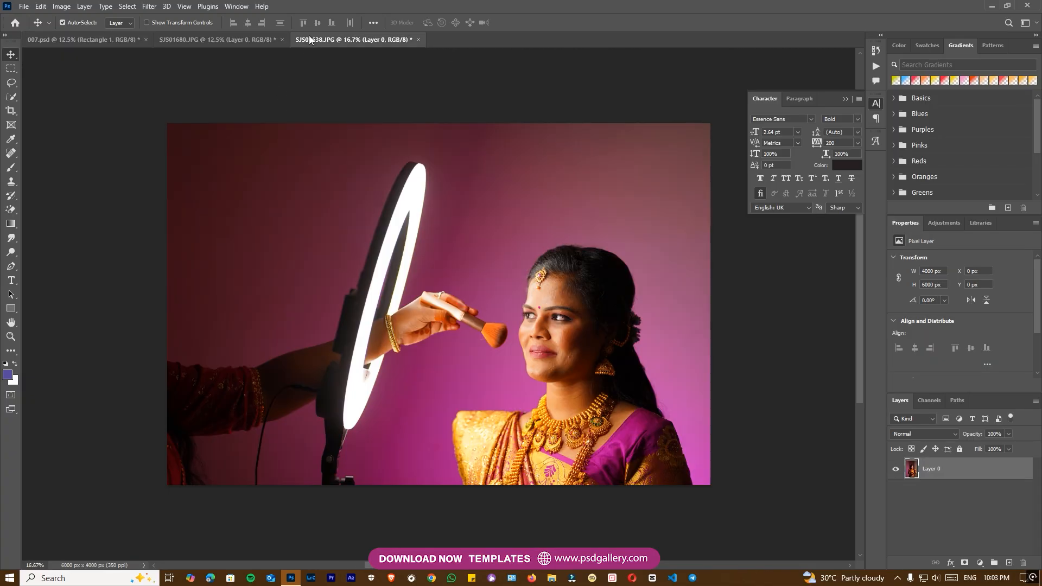
drag(432, 233, 539, 372)
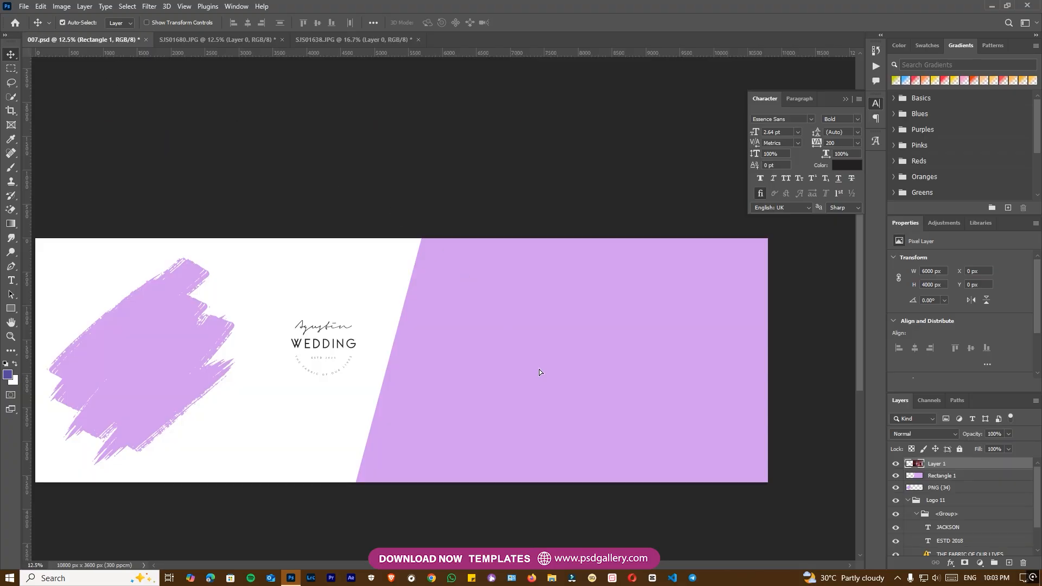
Enlarge the photo to about 7097 by 4731 px over the purple panel and clip it to the panel
drag(610, 390, 345, 374)
key(ctrl+t)
drag(512, 203, 547, 177)
drag(440, 266, 416, 252)
key(Return)
key(ctrl+alt+g)
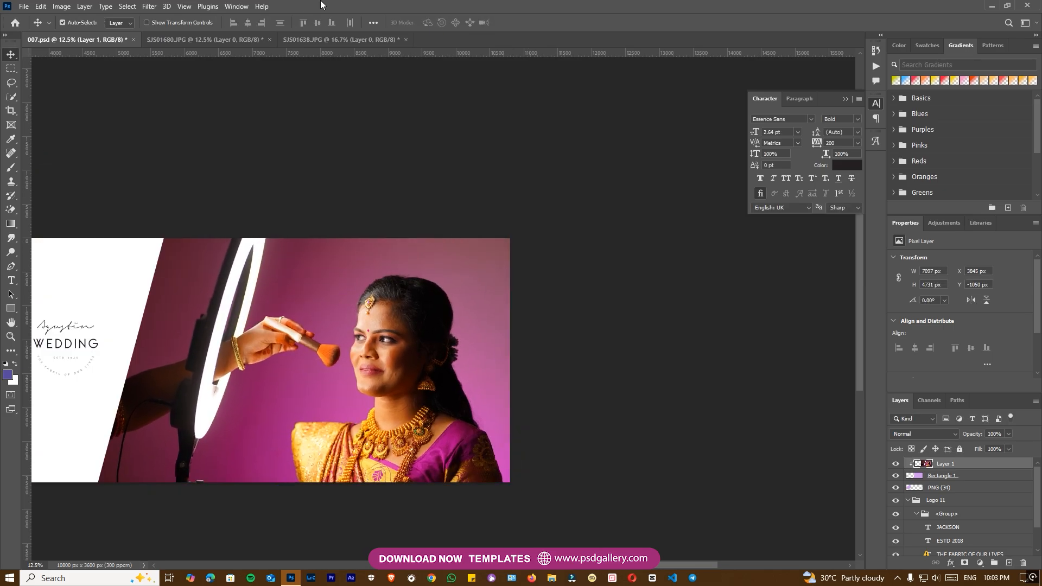
Scale the clipped bridal photo up to about 102.65%
drag(441, 395, 529, 327)
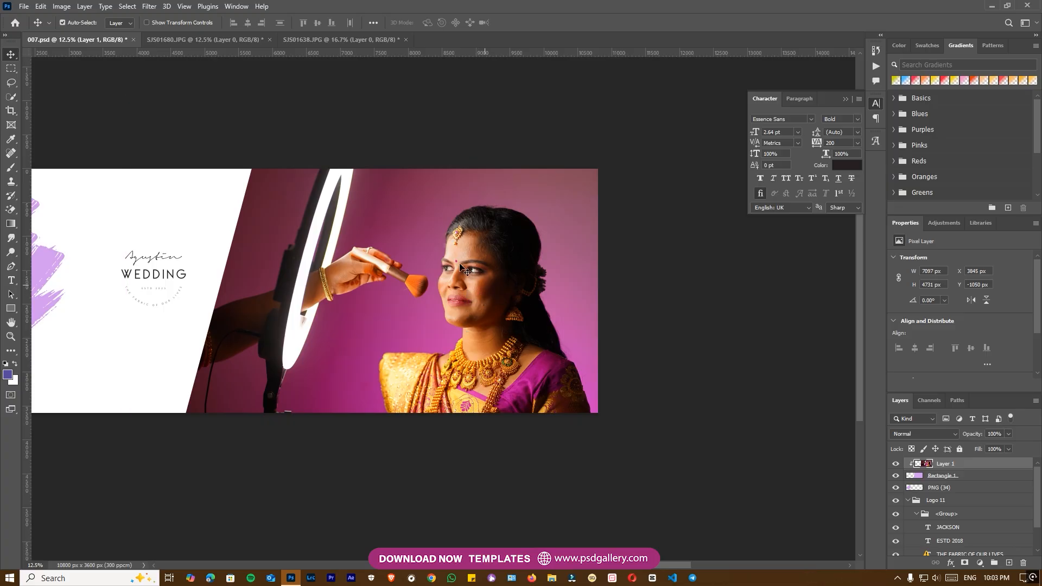
key(ctrl+plus)
key(ctrl+plus)
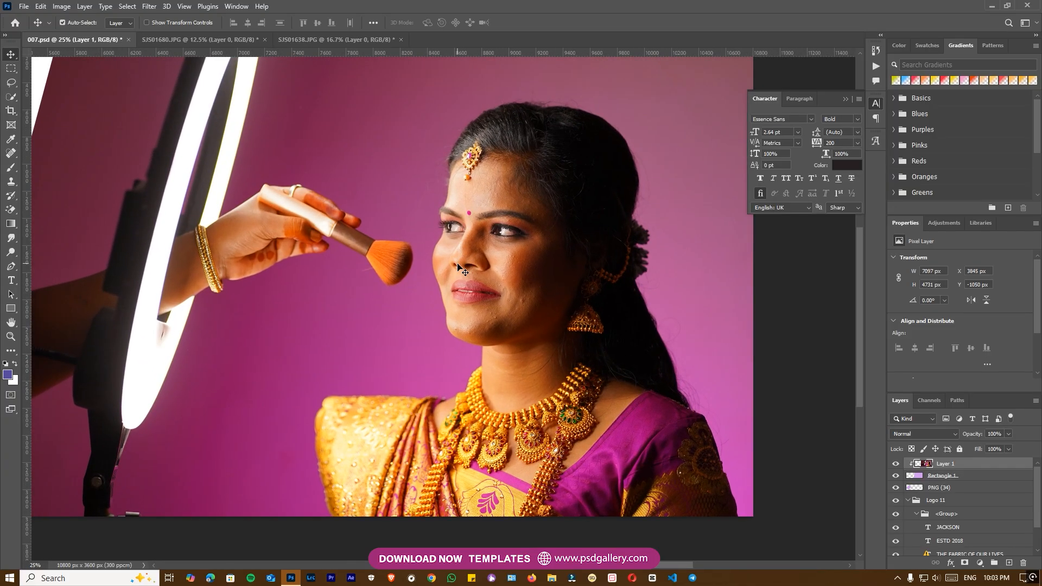
key(ctrl+minus)
key(ctrl+minus)
key(ctrl+t)
drag(606, 99, 612, 92)
key(Return)
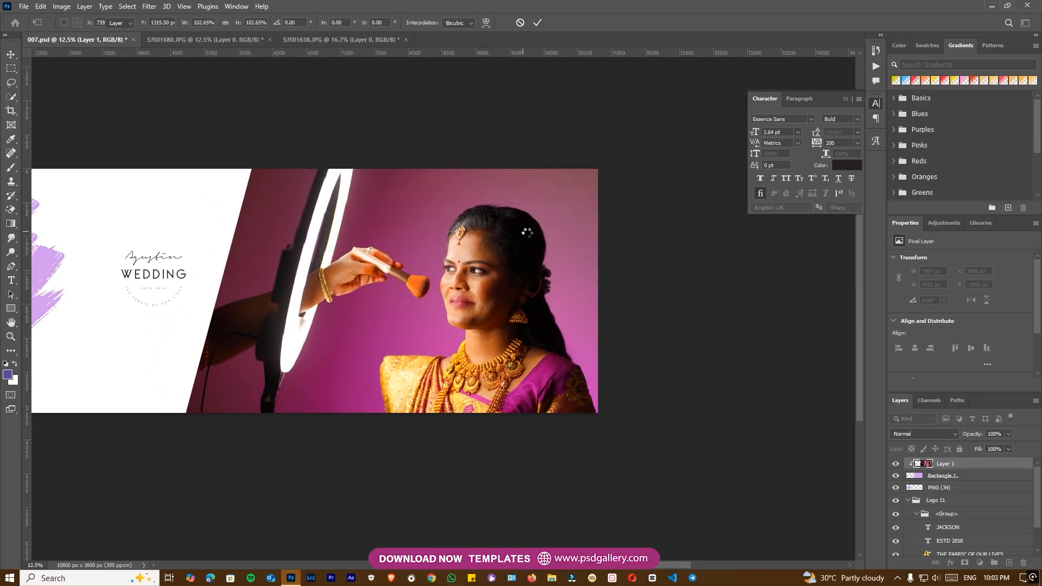
Brighten the photo with Levels, setting the midtone input to 1.34
scroll(524, 260, up, 4)
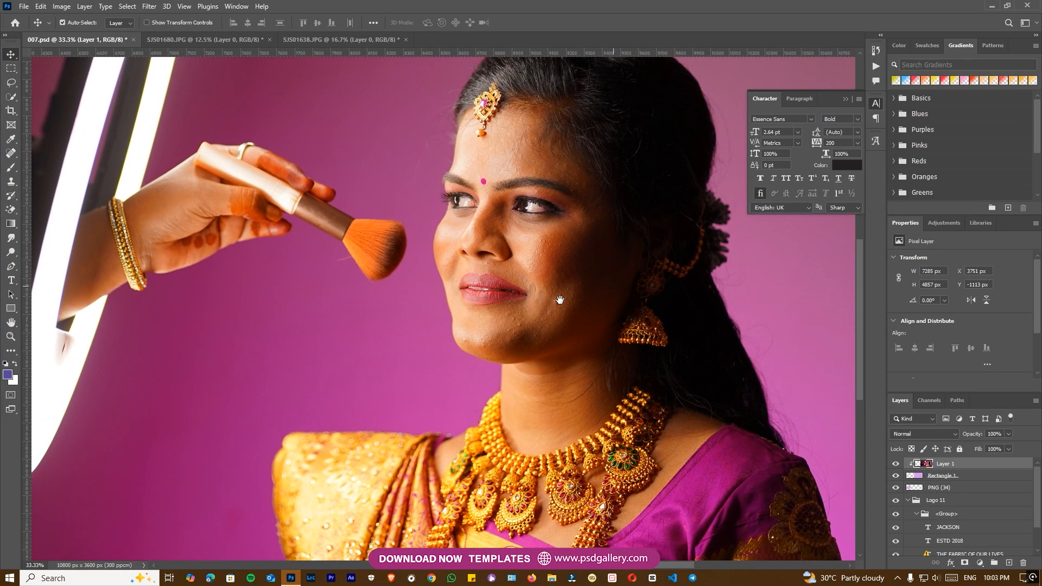
scroll(448, 317, up, 1)
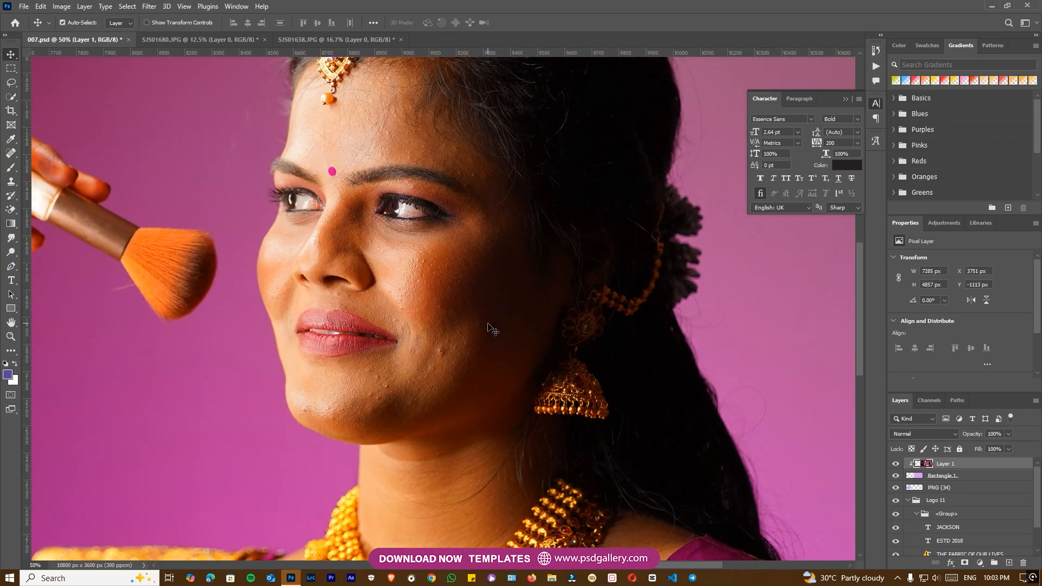
key(ctrl+l)
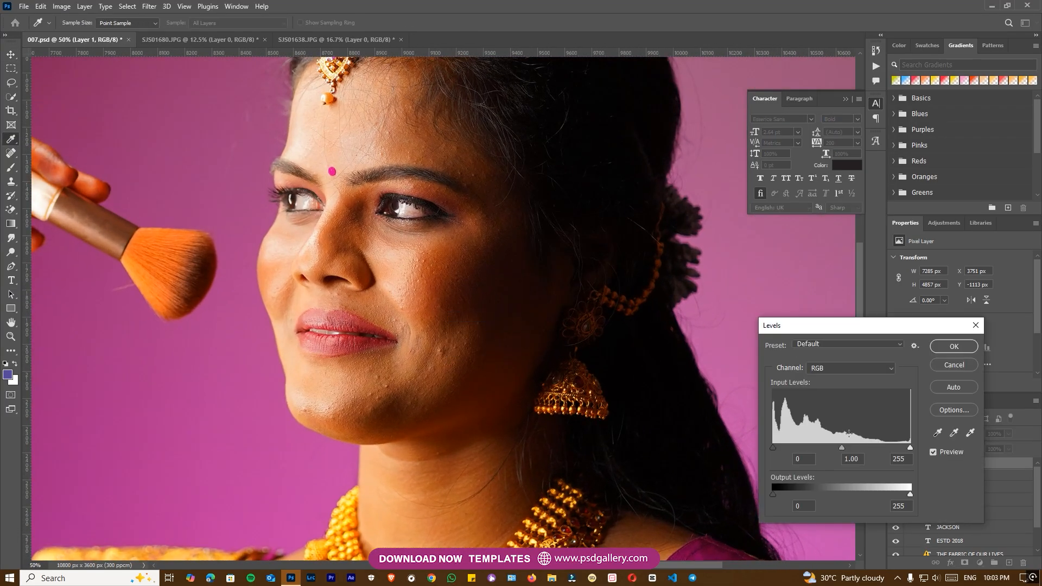
drag(839, 447, 827, 444)
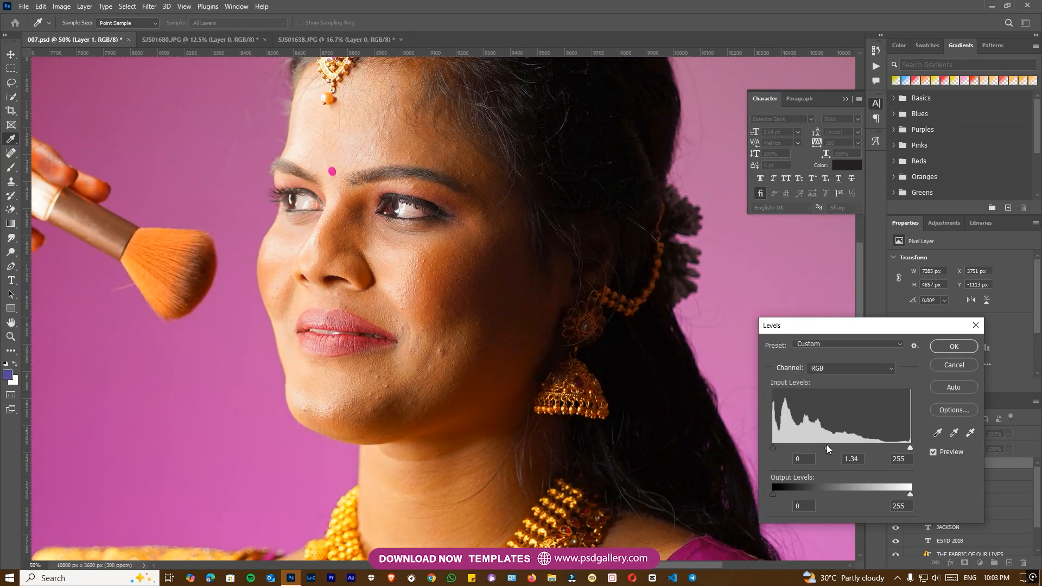
click(954, 345)
Remove a skin blemish and the stray bristle beside the makeup brush with the Spot Healing Brush
key(j)
click(389, 388)
drag(351, 291, 602, 271)
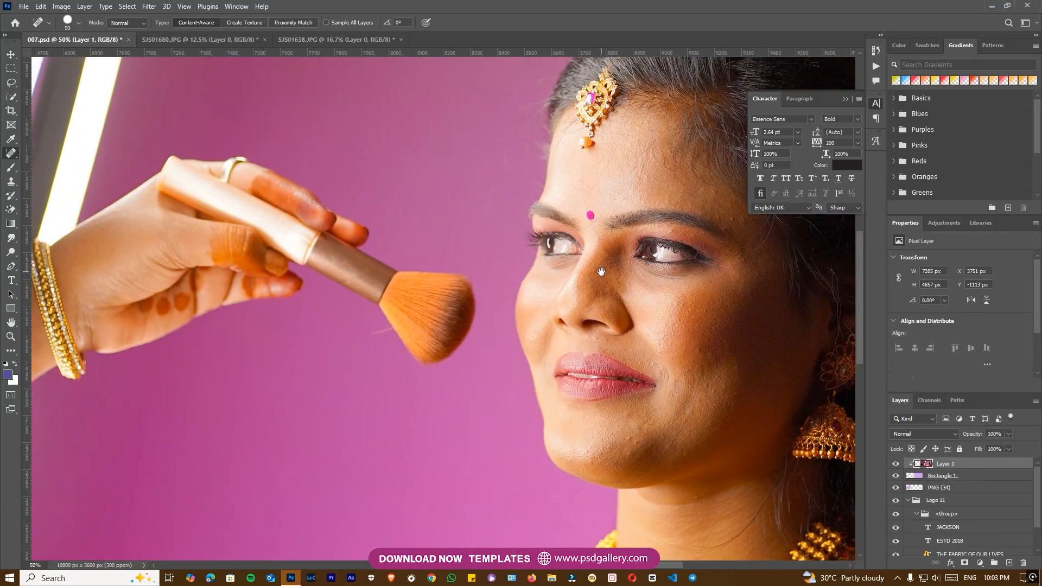
drag(374, 334, 388, 334)
drag(476, 219, 493, 179)
Clean up the flyaway hairs around the bride's head and ponytail with the Spot Healing Brush
key(ctrl+minus)
drag(606, 214, 445, 247)
key(ctrl+plus)
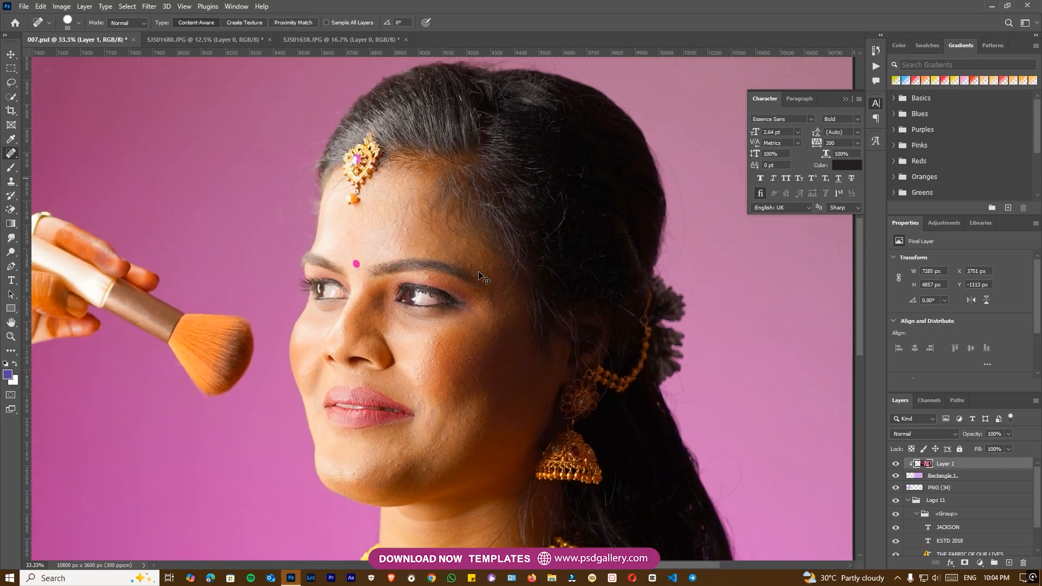
drag(485, 121, 468, 240)
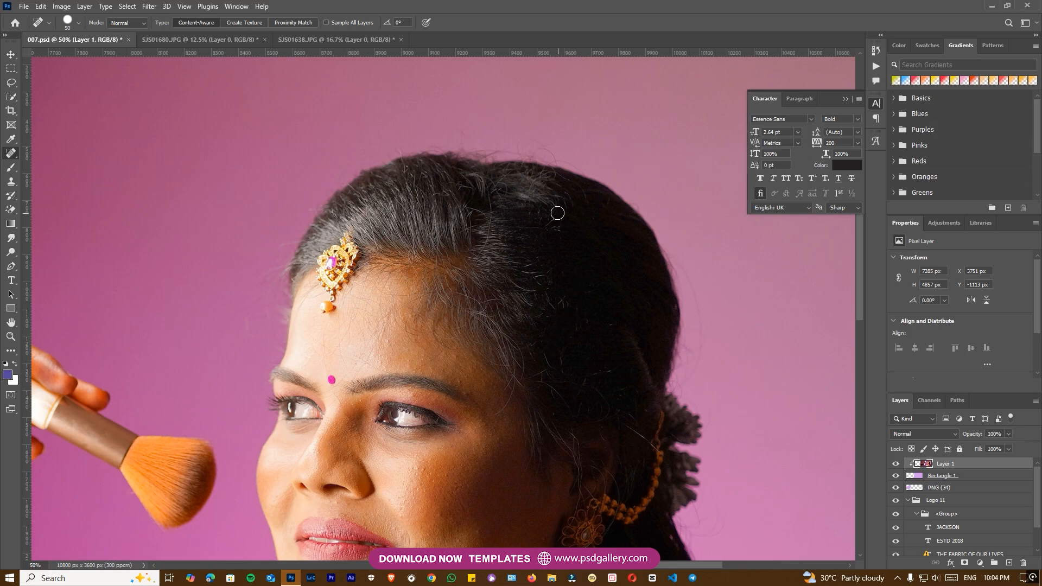
key(ctrl+minus)
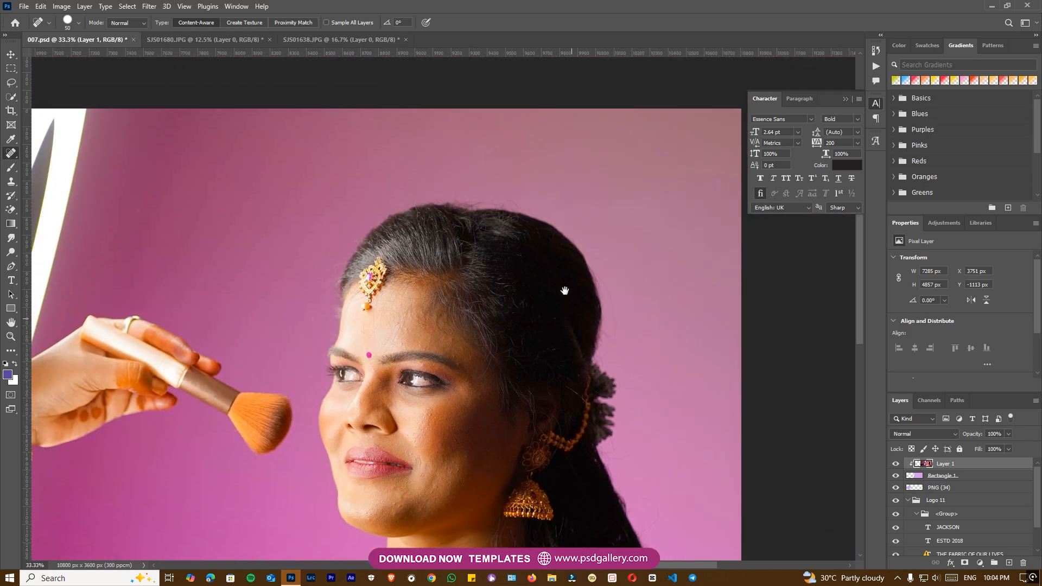
drag(563, 291, 546, 239)
key(ctrl+minus)
scroll(548, 350, up, 5)
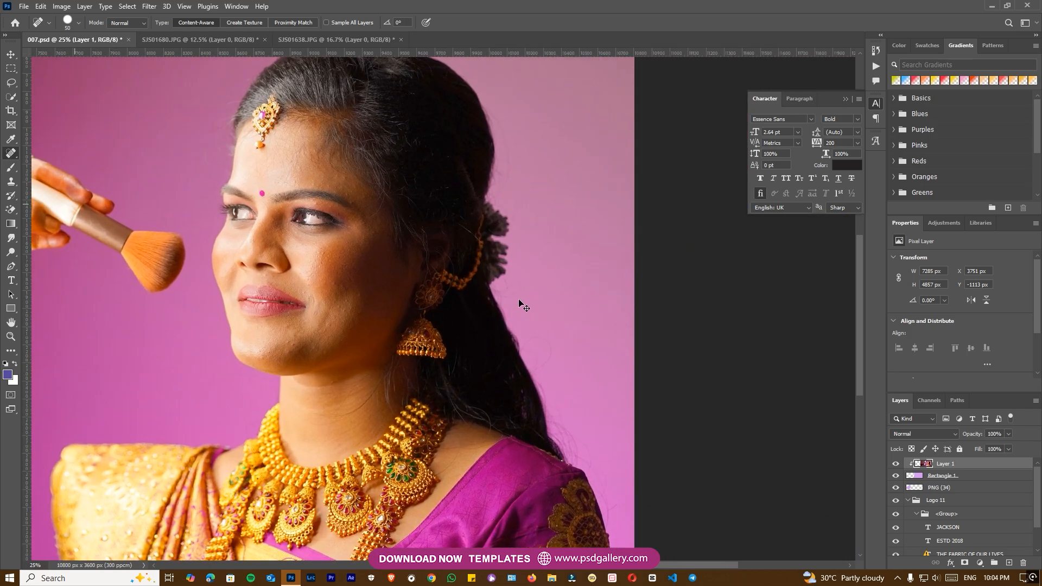
scroll(535, 287, down, 2)
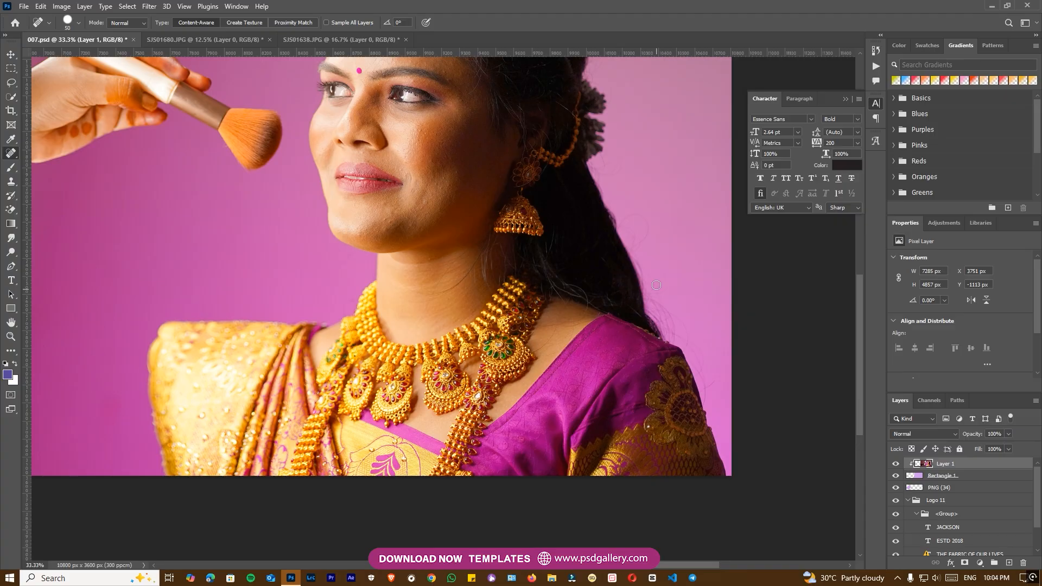
key(ctrl+minus)
key(ctrl+minus)
drag(505, 176, 525, 265)
key(ctrl+plus)
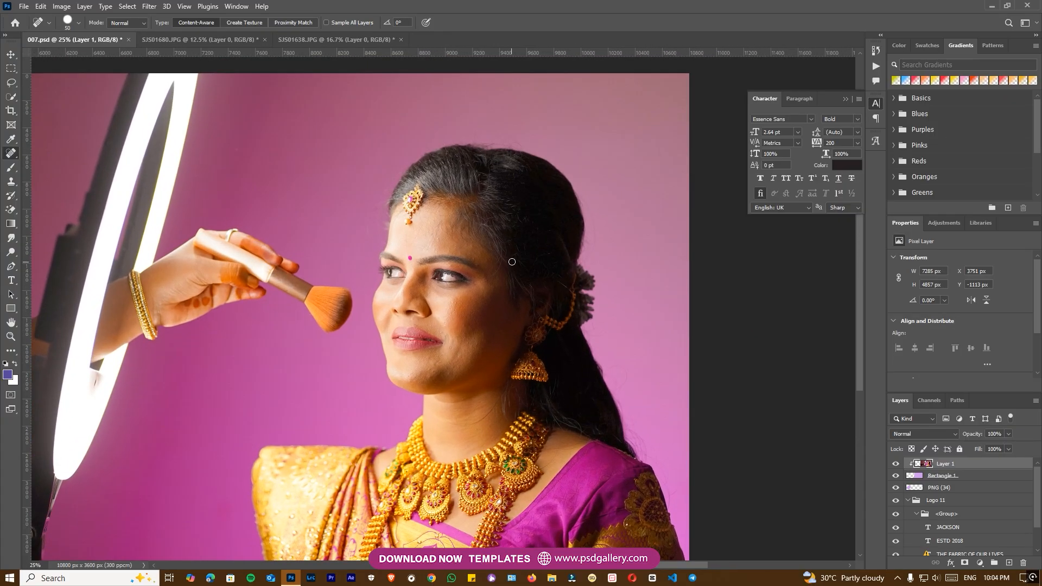
Heal the remaining blemishes on the bride's face with the Spot Healing Brush
key(v)
right_click(458, 304)
scroll(466, 308, up, 2)
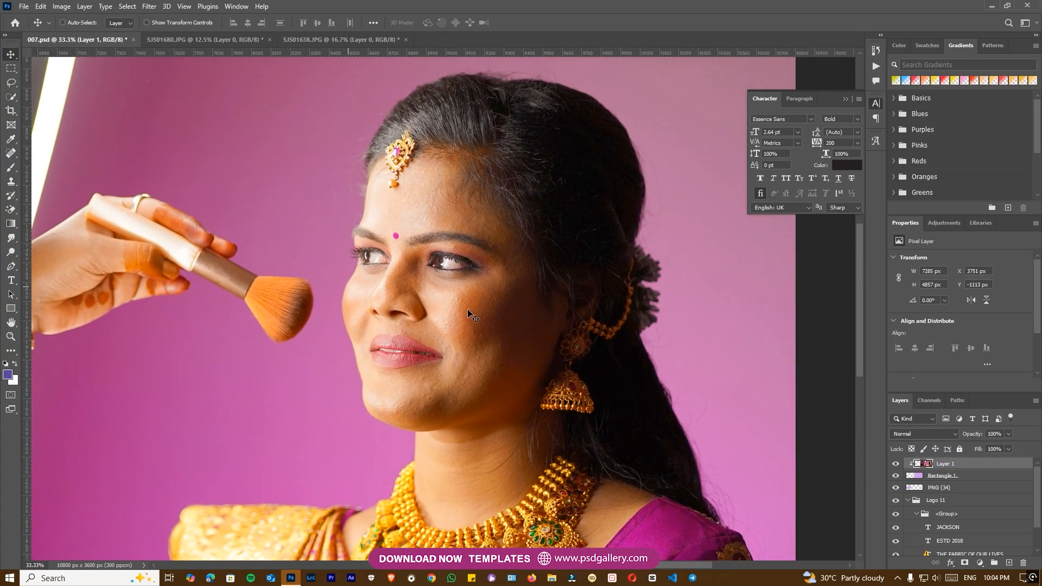
key(j)
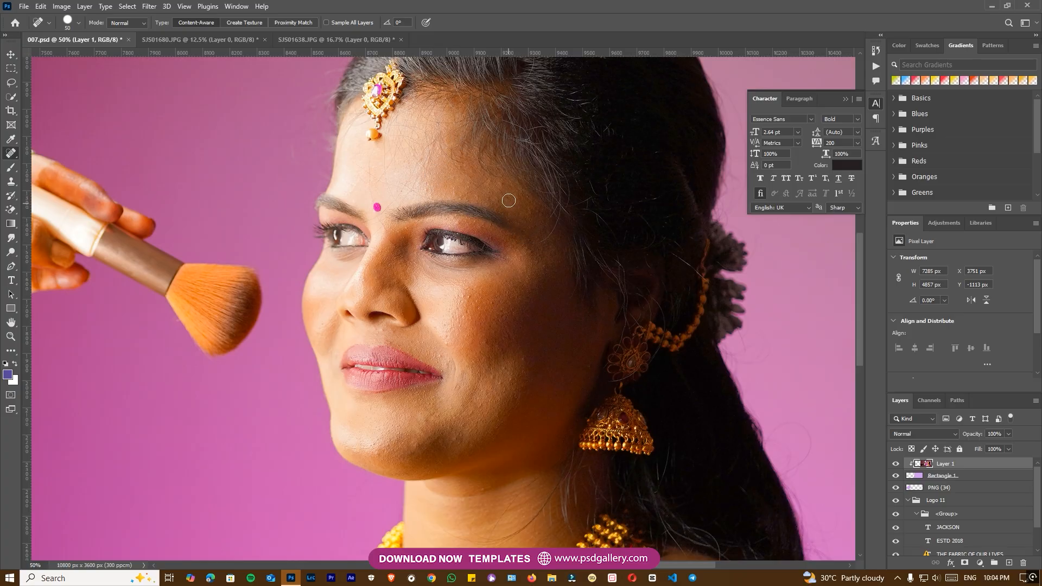
Select the photo layer Layer 1 and play the Skin Retouching action on it
key(v)
right_click(500, 222)
click(515, 229)
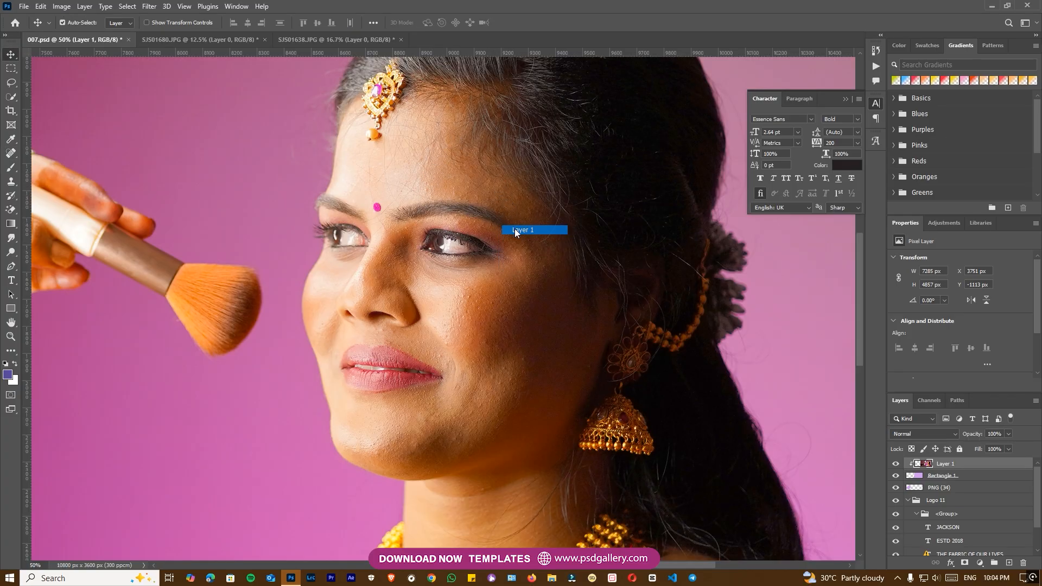
click(233, 7)
click(286, 76)
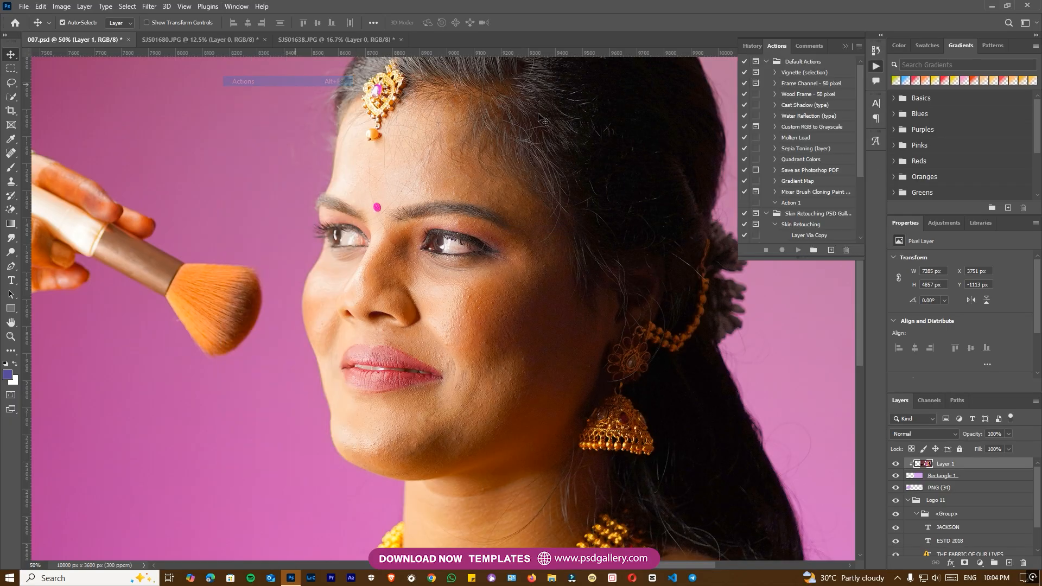
click(798, 249)
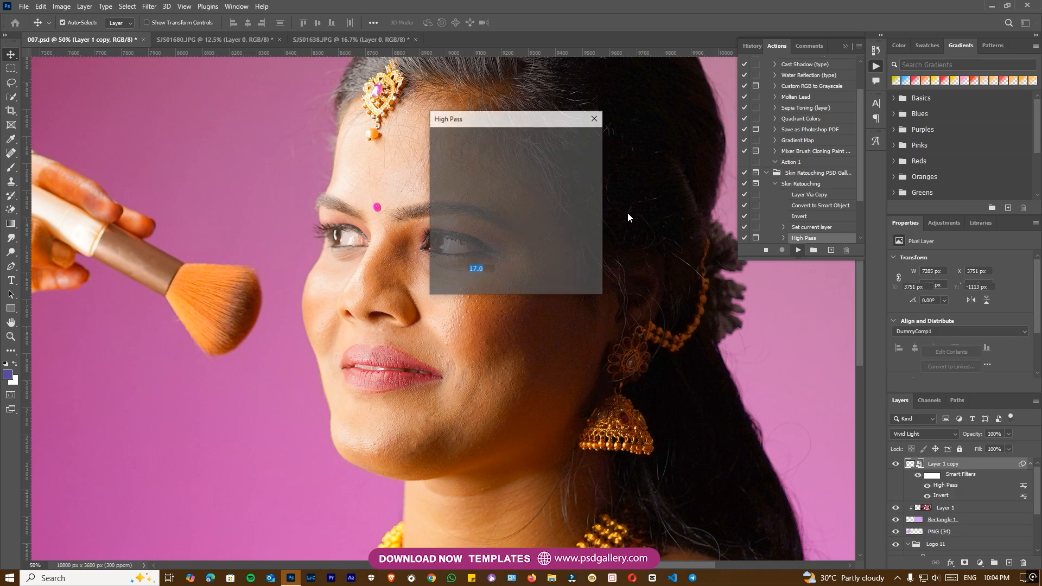
Apply the action's High Pass filter at a 17.0 pixel radius and its Gaussian Blur at a low radius
drag(545, 121, 839, 118)
click(868, 138)
click(699, 298)
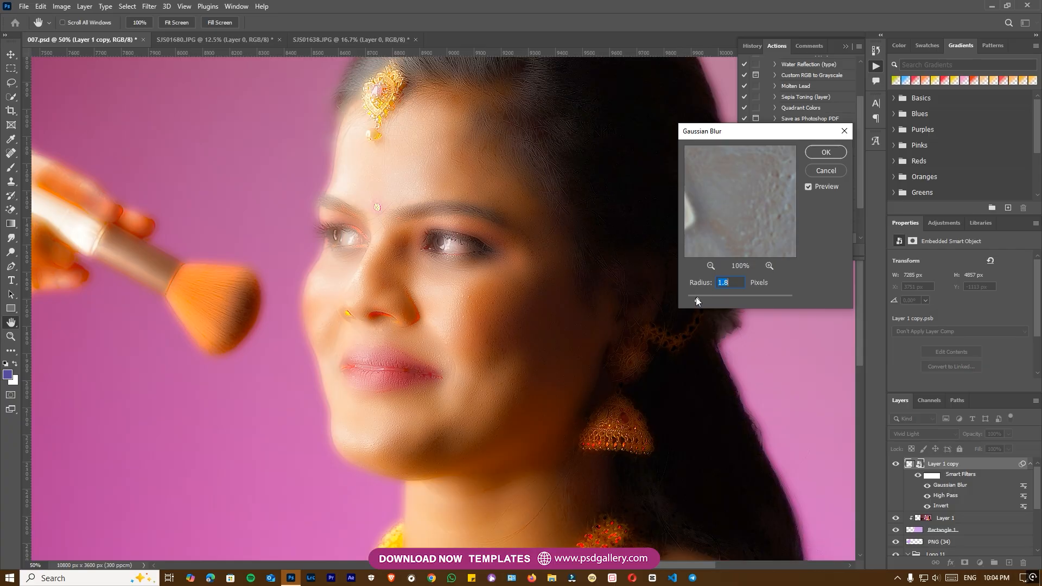
click(693, 298)
click(829, 149)
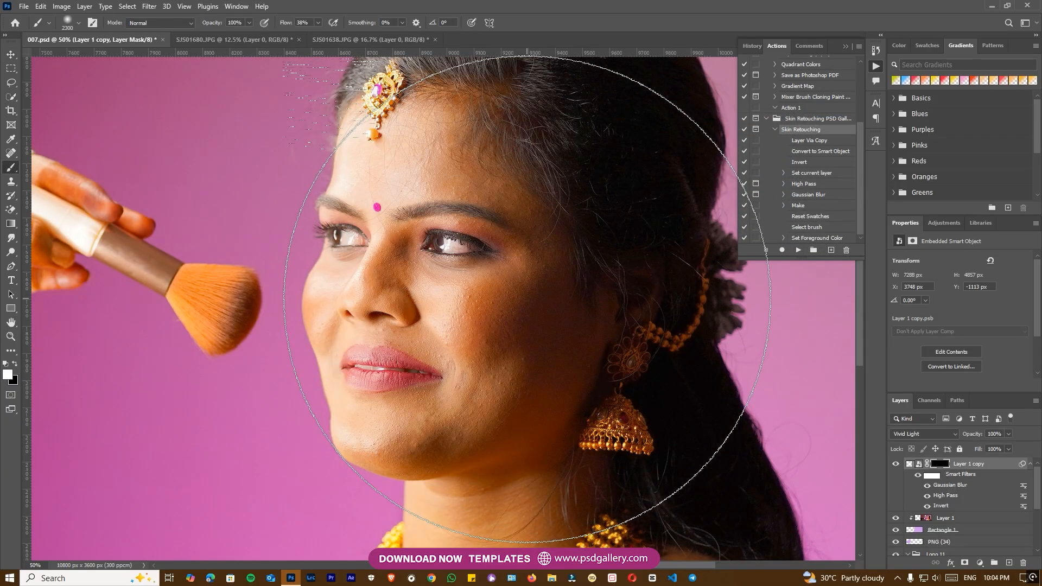
Shrink the oversized soft brush and paint white on the retouching layer's mask to smooth the bride's cheek
key(bracketleft)
key(bracketleft)
key(bracketleft)
key(bracketleft)
key(bracketleft)
key(bracketleft)
key(bracketleft)
key(bracketleft)
key(bracketleft)
key(bracketleft)
key(bracketleft)
key(bracketleft)
key(bracketleft)
key(bracketleft)
key(bracketleft)
key(bracketleft)
key(bracketleft)
key(bracketleft)
key(bracketleft)
key(bracketleft)
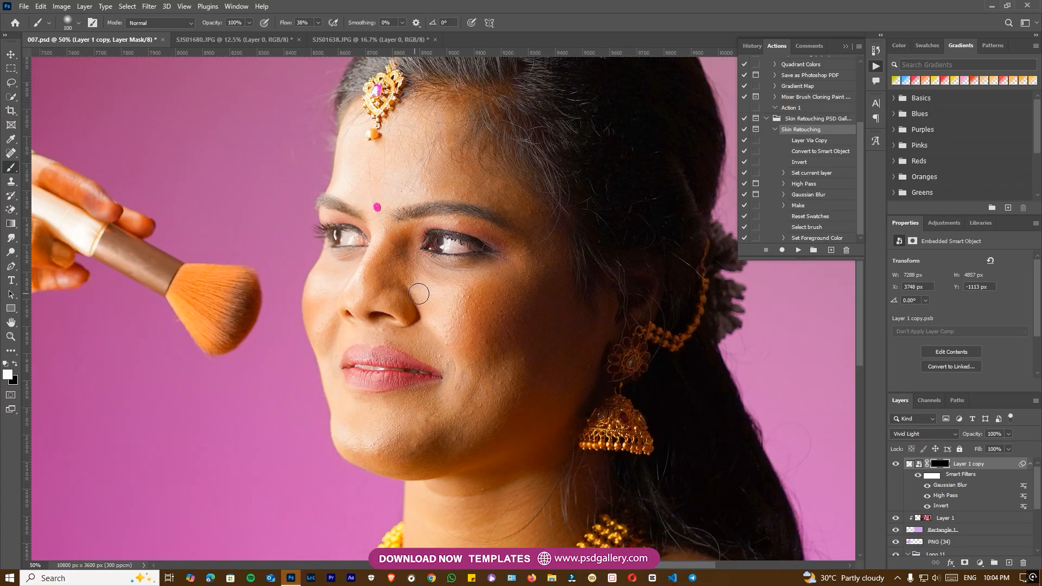
key(bracketright)
key(bracketright)
key(bracketright)
key(bracketright)
key(bracketright)
scroll(508, 335, down, 3)
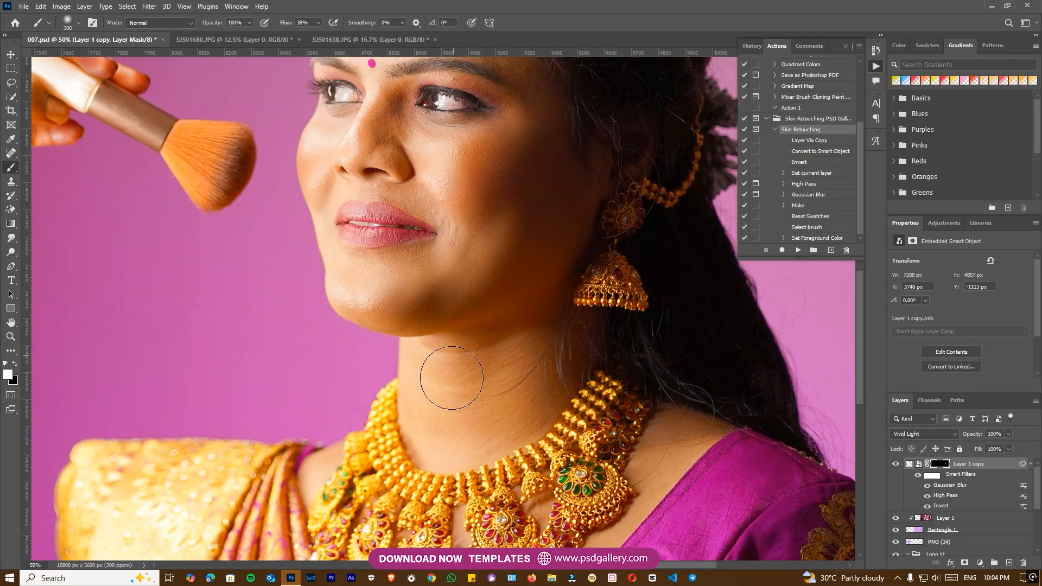
Paint the skin smoothing over the bride's neck with a larger brush
key(bracketright)
key(bracketright)
key(bracketright)
key(bracketright)
drag(426, 226, 496, 345)
Paint the smoothing into the smaller facial areas with a reduced brush of about 90 px
key(bracketleft)
key(bracketleft)
key(bracketleft)
key(bracketleft)
key(bracketleft)
mouse_move(541, 281)
mouse_down()
mouse_move(508, 320)
mouse_move(466, 316)
mouse_move(517, 340)
mouse_move(504, 276)
mouse_move(597, 239)
mouse_move(570, 225)
mouse_up()
key(bracketleft)
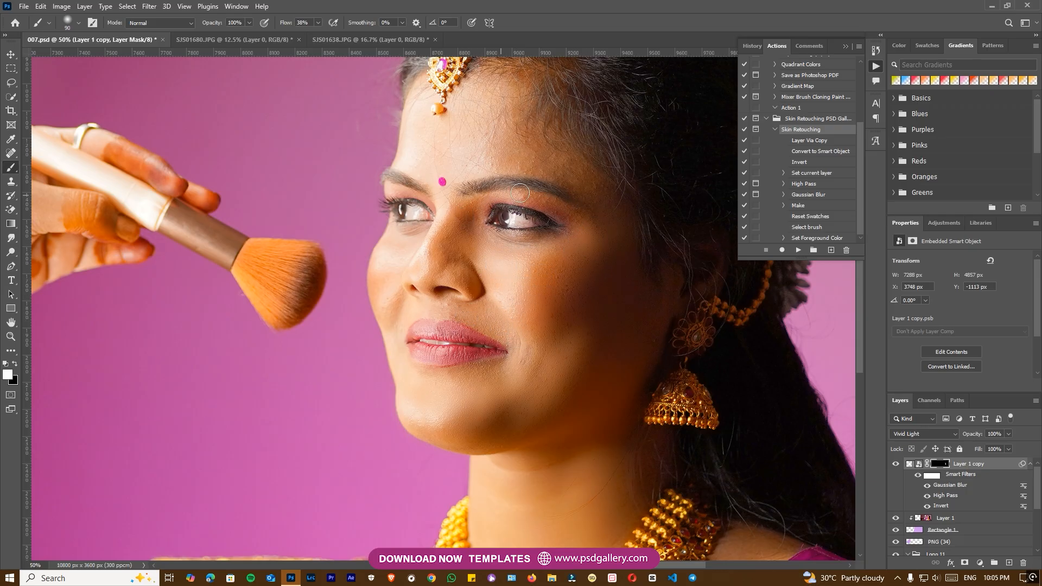
Smooth the forehead and the skin around the nose and eyes by painting on the mask with a larger brush
key(bracketright)
key(bracketright)
key(bracketright)
drag(525, 136, 570, 223)
drag(501, 241, 478, 247)
mouse_move(483, 320)
mouse_down()
mouse_move(497, 322)
mouse_move(492, 335)
mouse_up()
Smooth the cheek nearest the makeup brush with a 100 px brush, and the lower face with a larger one
key(bracketleft)
key(bracketleft)
key(bracketleft)
key(bracketleft)
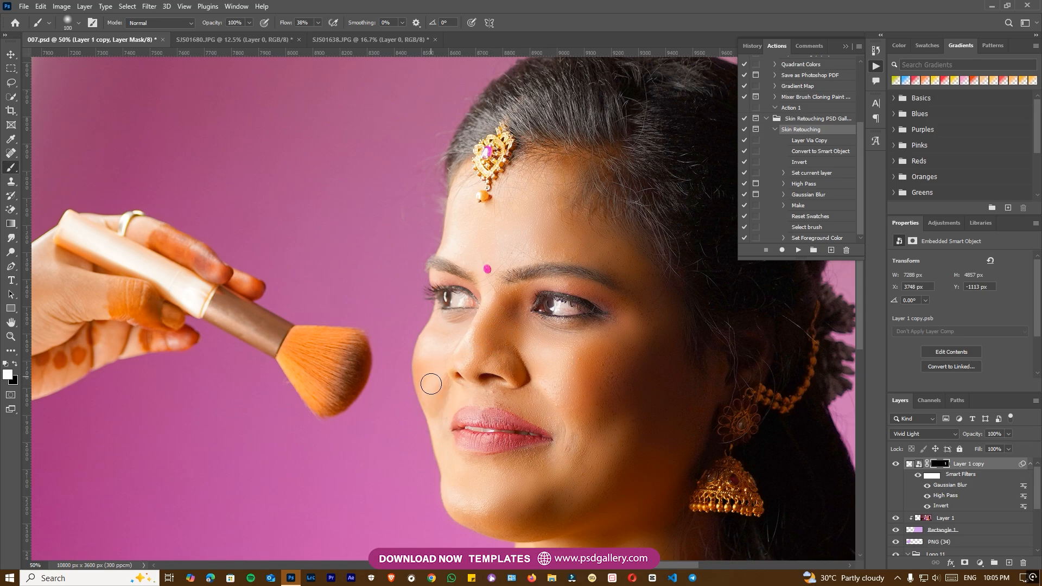
key(bracketright)
key(bracketright)
key(bracketright)
key(bracketright)
key(bracketright)
drag(572, 472, 589, 398)
Finish smoothing the face toward the temple with a 150 px brush and check the retouched photo in the layout
key(bracketleft)
key(bracketleft)
key(bracketleft)
key(bracketleft)
key(bracketleft)
key(bracketleft)
key(bracketleft)
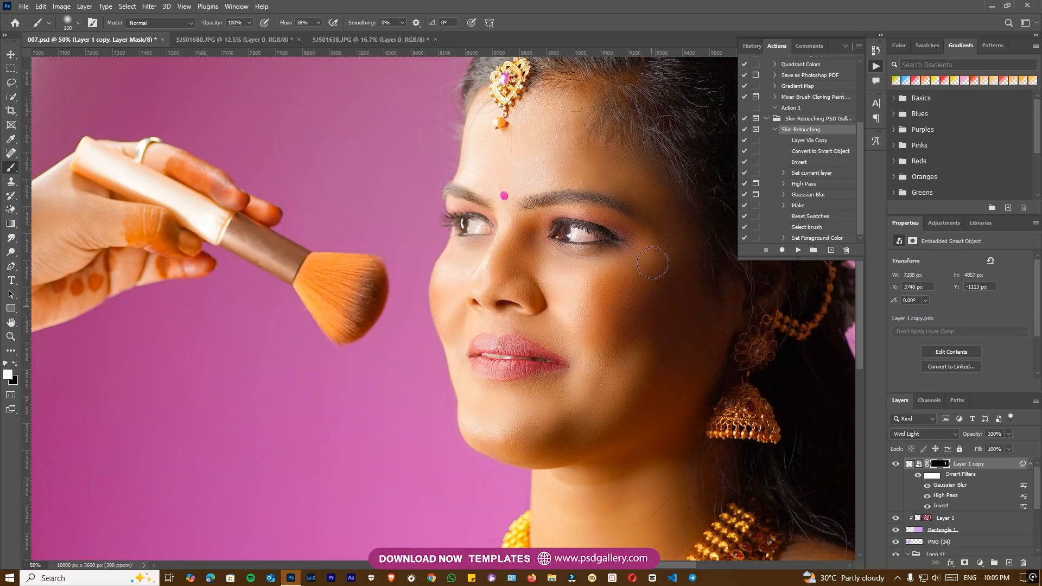
key(ctrl+minus)
key(ctrl+minus)
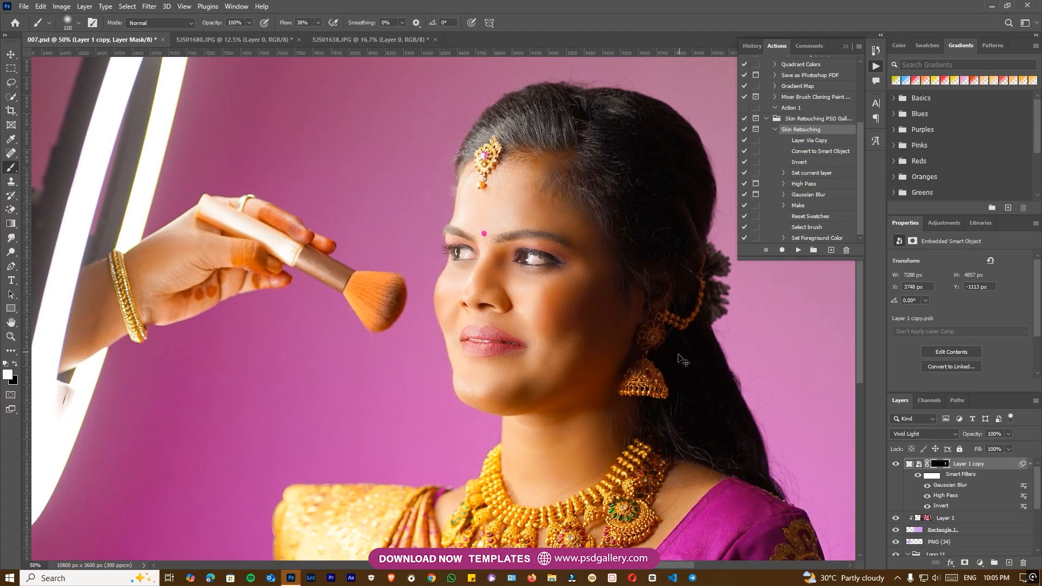
drag(646, 462, 656, 368)
drag(570, 314, 718, 355)
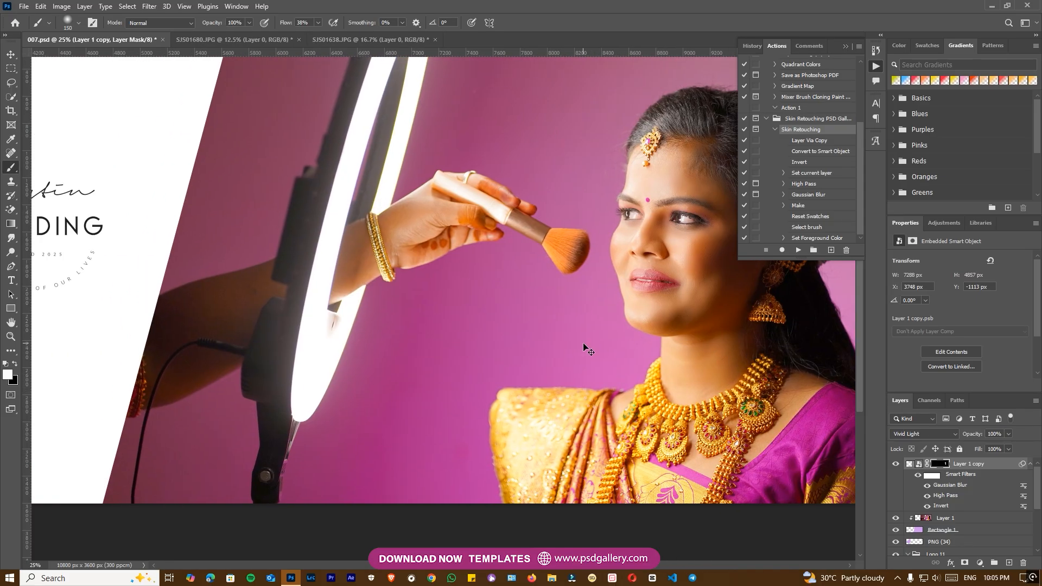
Reduce the skin-smoothing layer's opacity to 79%
key(ctrl+minus)
drag(615, 335, 510, 379)
click(896, 465)
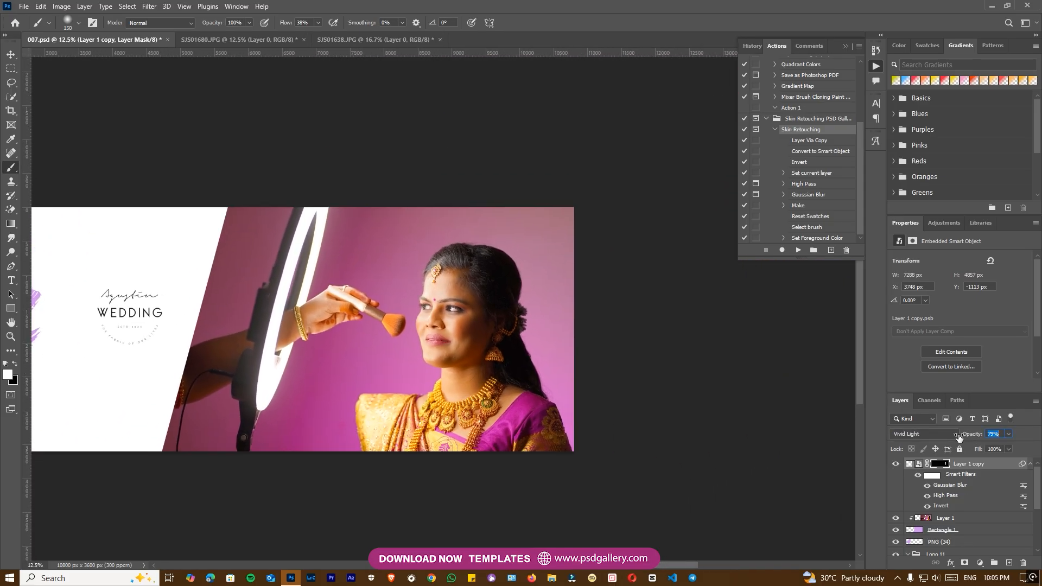
Release the clipping mask of the bride photo beneath the skin-smoothing layer
click(960, 519)
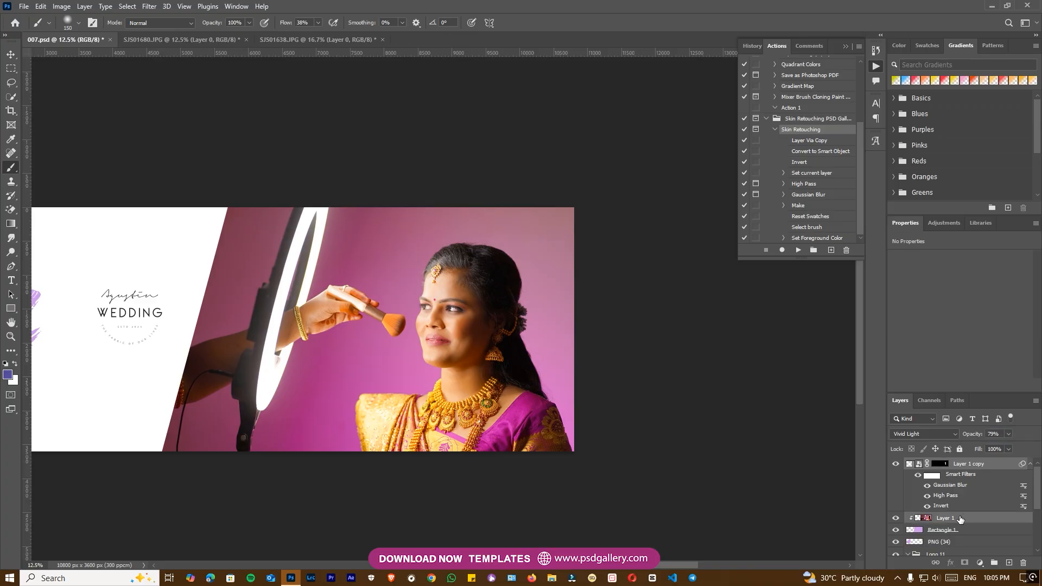
right_click(960, 519)
click(718, 390)
click(960, 517)
right_click(960, 517)
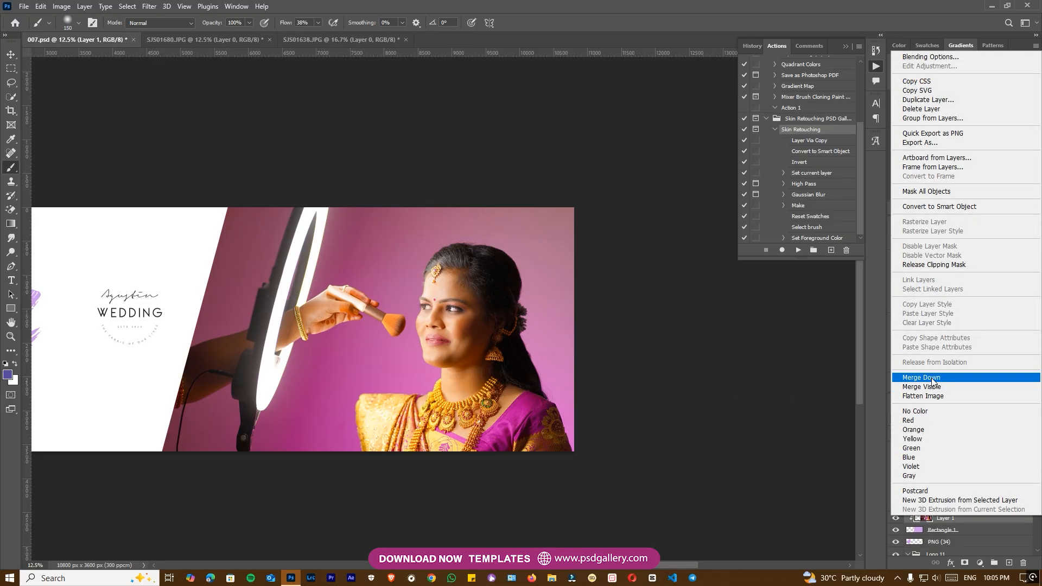
click(932, 265)
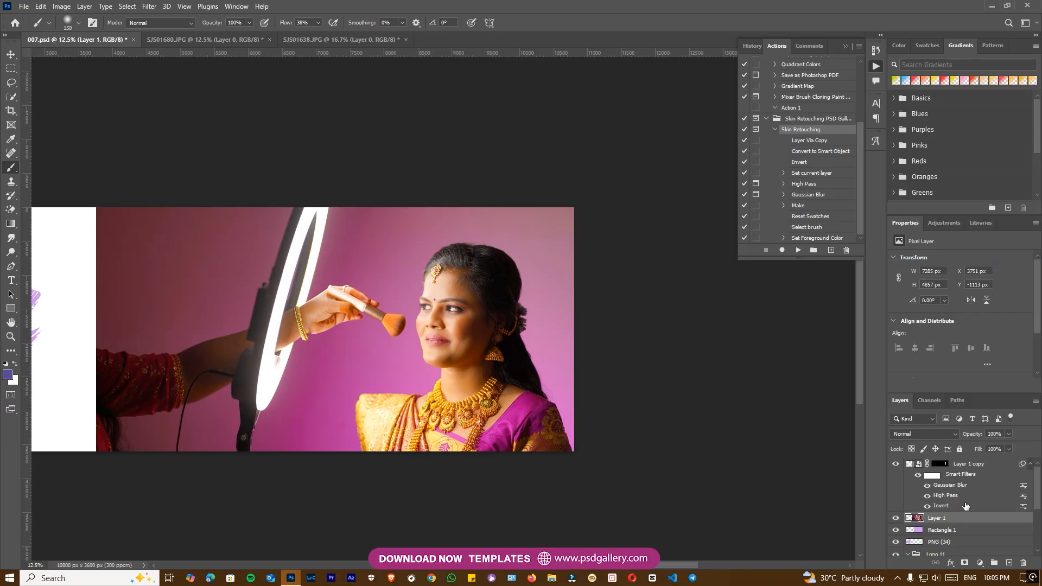
Merge the skin-smoothing layer with the bride photo and clip the merged layer to the slanted rectangle
right_click(978, 467)
click(823, 429)
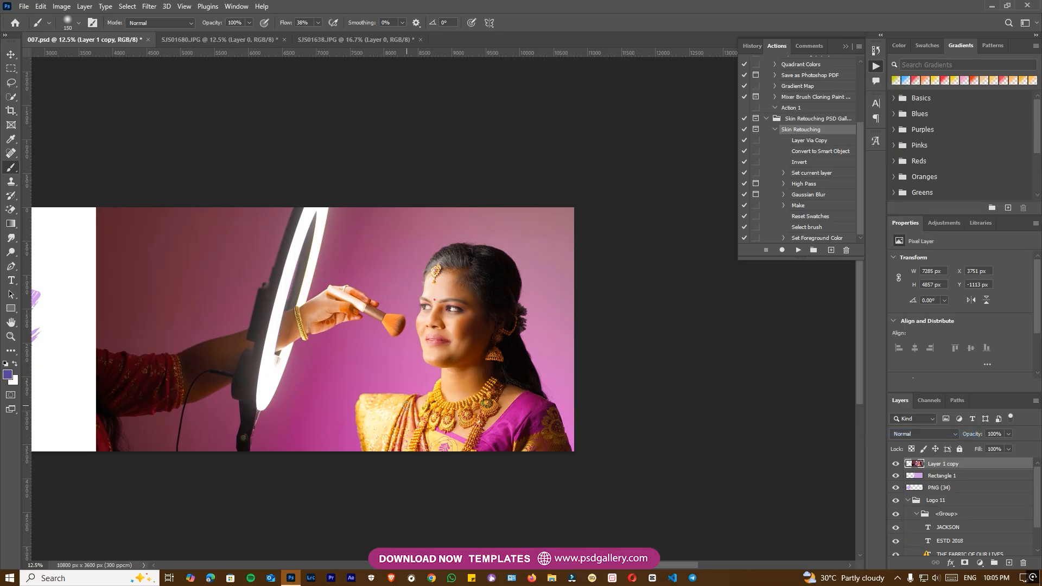
key(ctrl+alt+g)
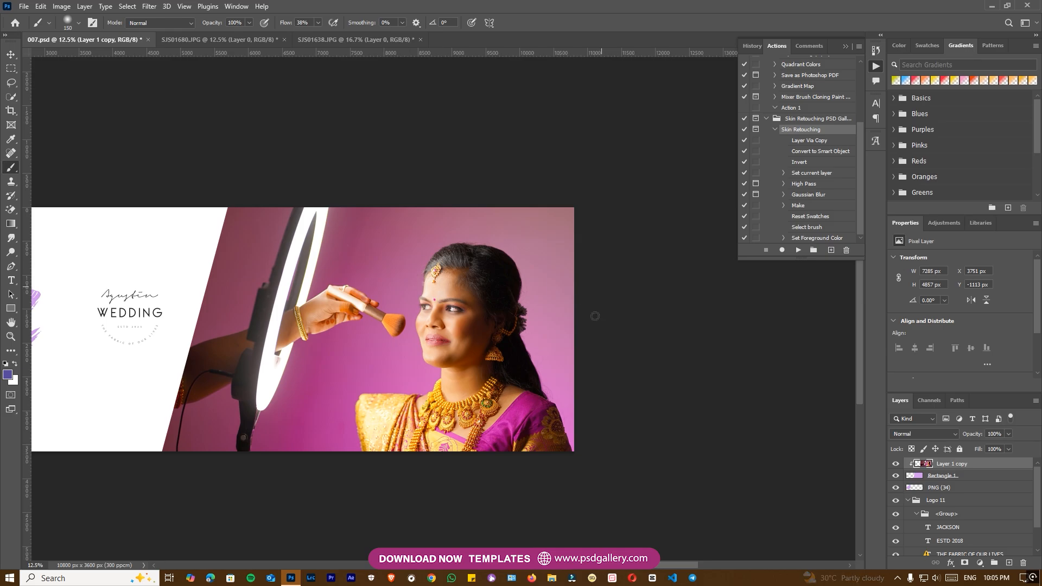
Open the merged bride photo layer in the Camera Raw filter
scroll(452, 354, up, 1)
key(v)
right_click(458, 343)
click(469, 348)
scroll(446, 345, up, 1)
mouse_move(446, 345)
mouse_down()
mouse_move(445, 360)
mouse_move(475, 332)
mouse_move(492, 335)
mouse_up()
right_click(475, 333)
click(486, 339)
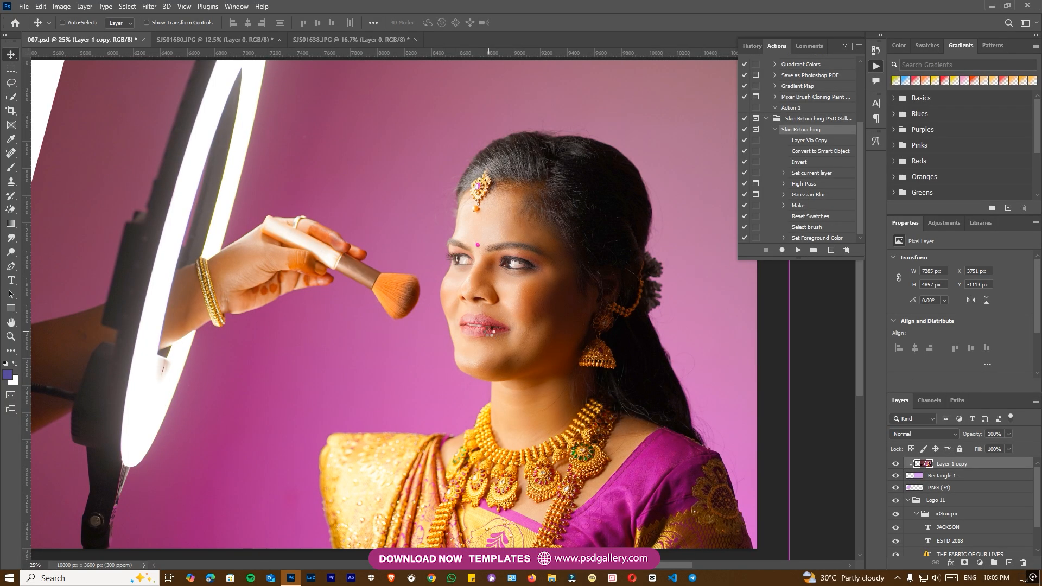
key(shift+ctrl+a)
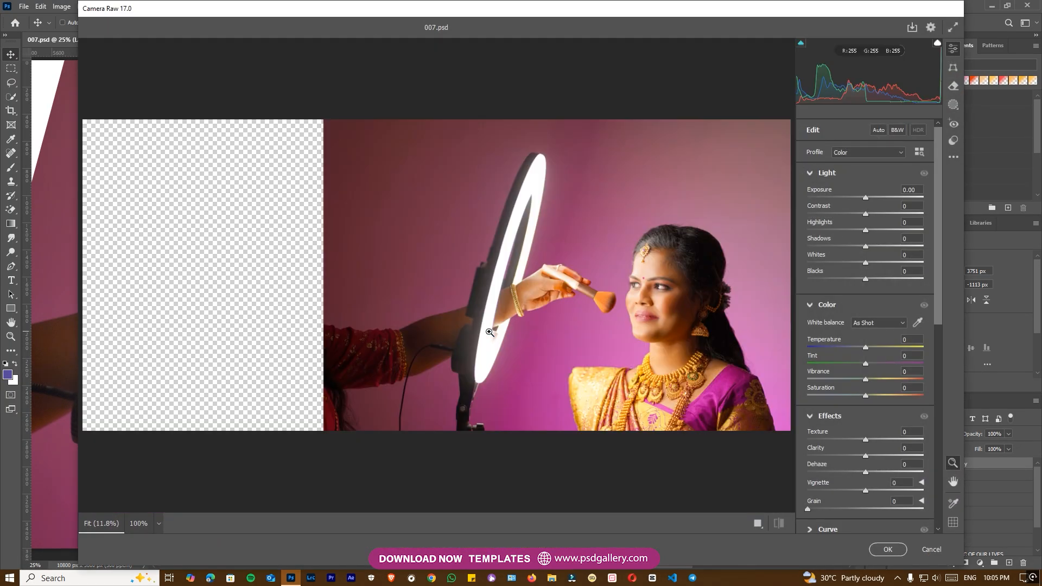
In the Color Mixer, set the Oranges saturation to -19 and the Oranges luminance to +12
scroll(489, 332, up, 2)
scroll(912, 450, down, 3)
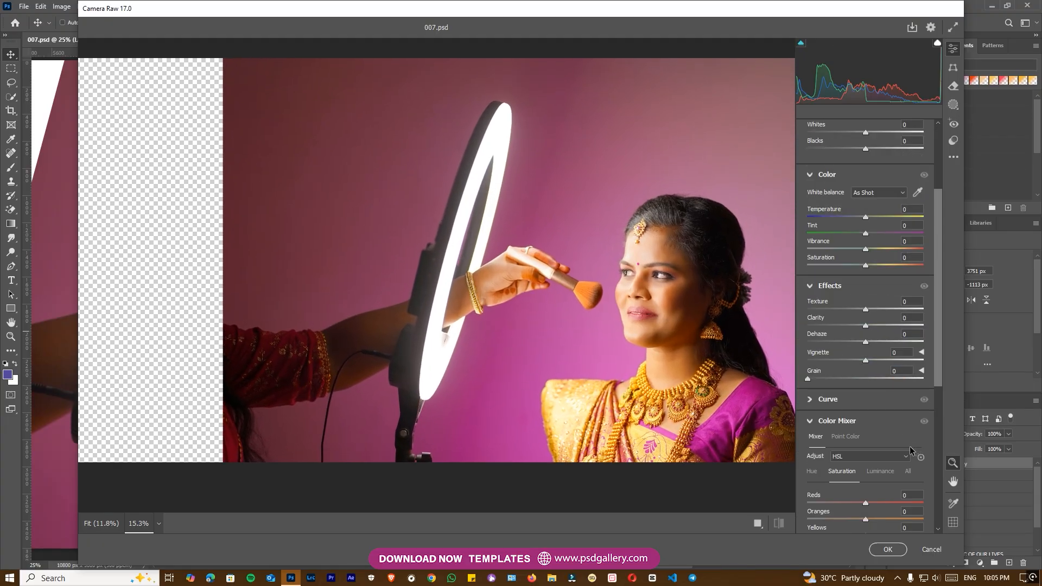
drag(866, 520, 864, 520)
click(880, 471)
drag(866, 520, 872, 518)
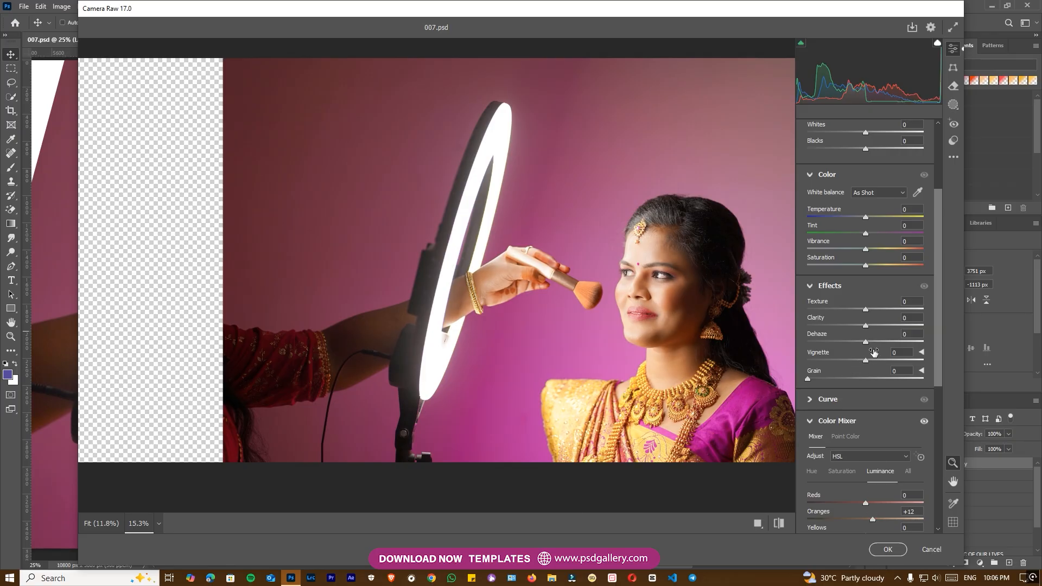
Set Blacks to +52 and Texture to -34 for the bride photo
scroll(874, 352, up, 3)
drag(876, 267, 895, 268)
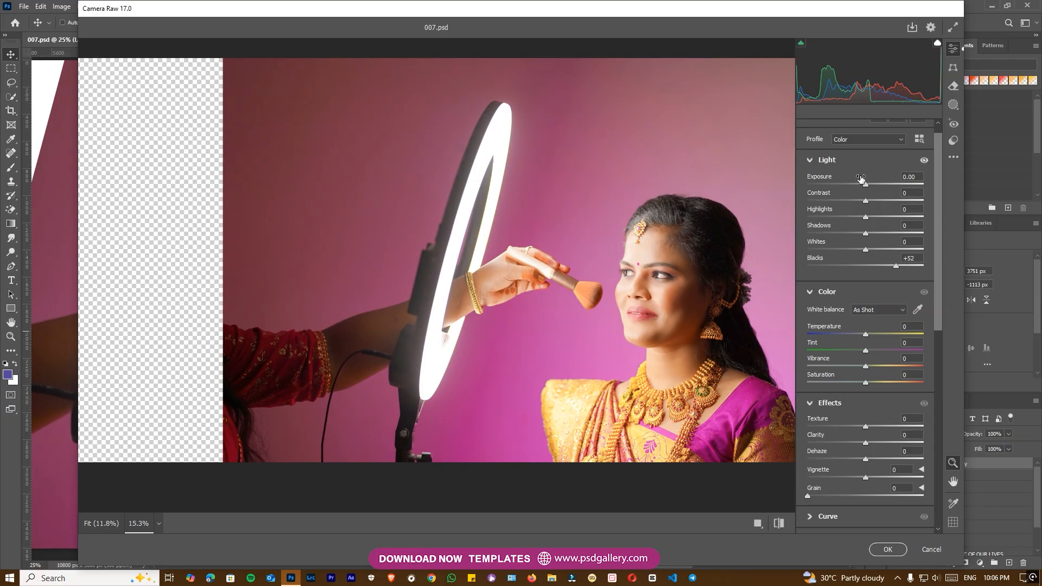
drag(871, 427, 841, 423)
drag(704, 408, 634, 397)
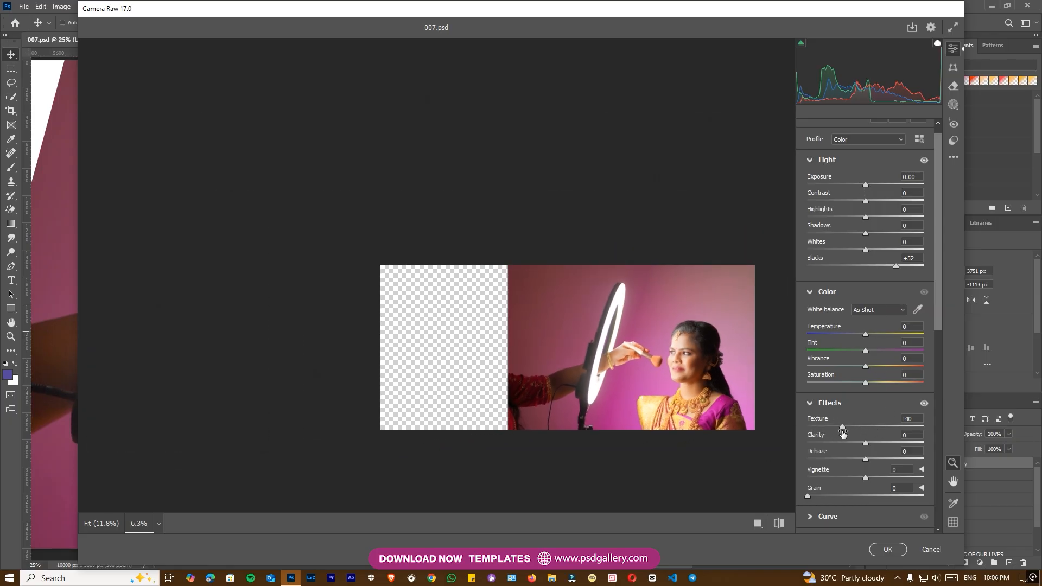
drag(716, 416, 771, 415)
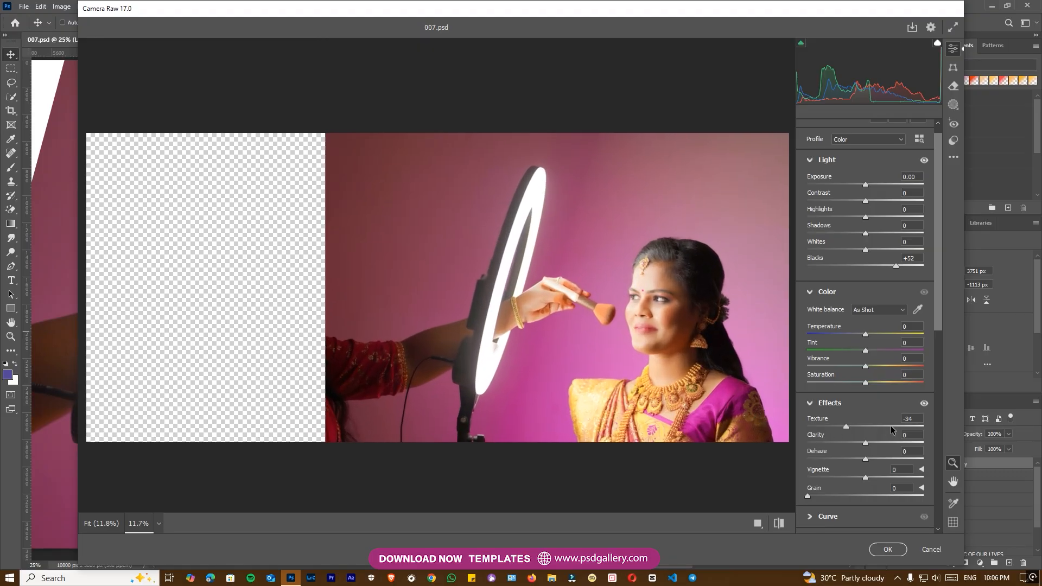
Raise the Magentas saturation to +36 in the Color Mixer and check the colour on the photo
scroll(892, 425, down, 4)
click(842, 328)
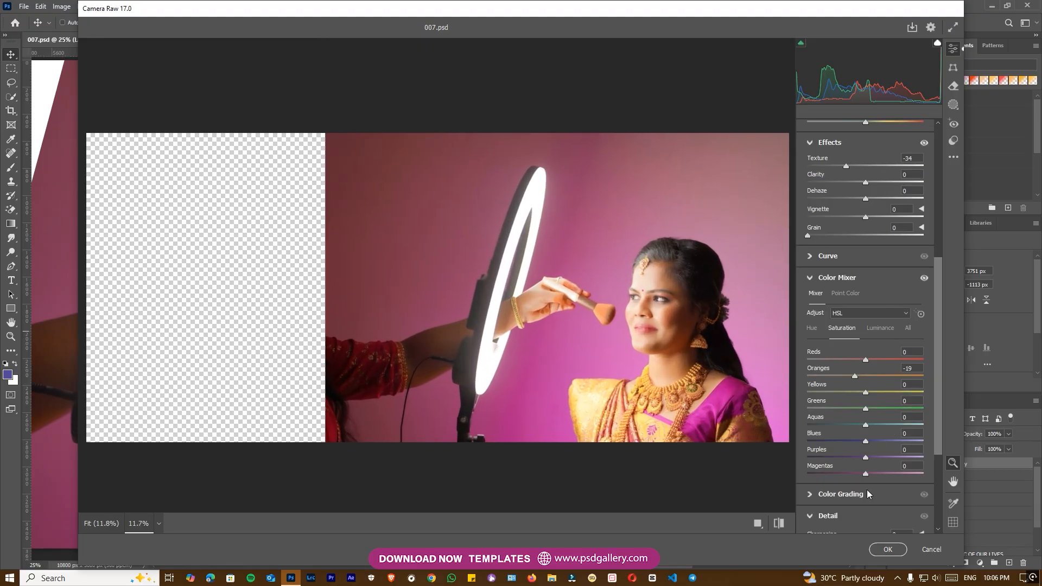
drag(866, 474, 887, 475)
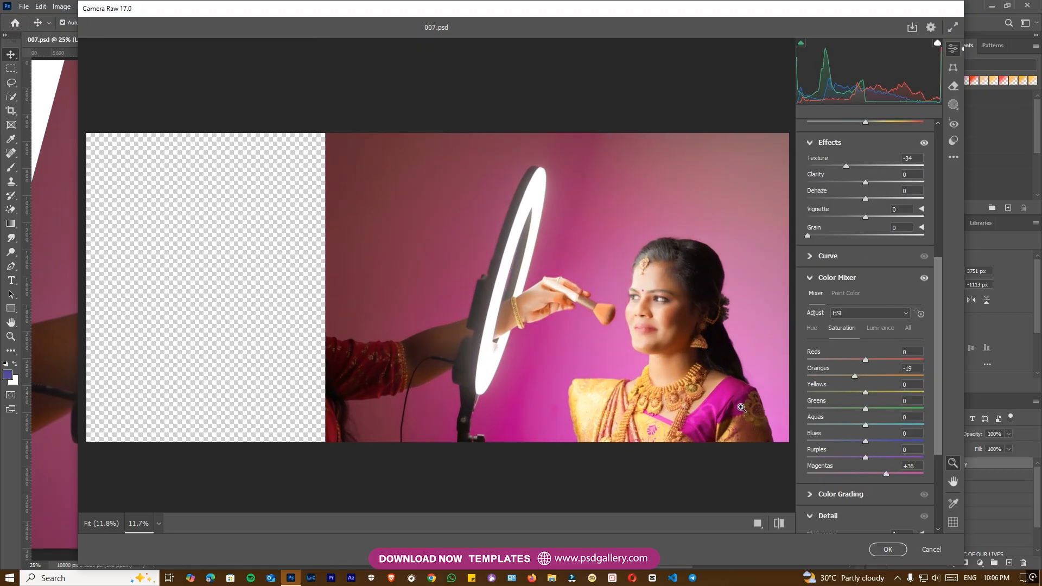
drag(675, 380, 640, 374)
drag(692, 353, 766, 343)
drag(635, 331, 599, 327)
Set the Oranges saturation to -22 and the Oranges luminance to -6
drag(842, 375, 852, 375)
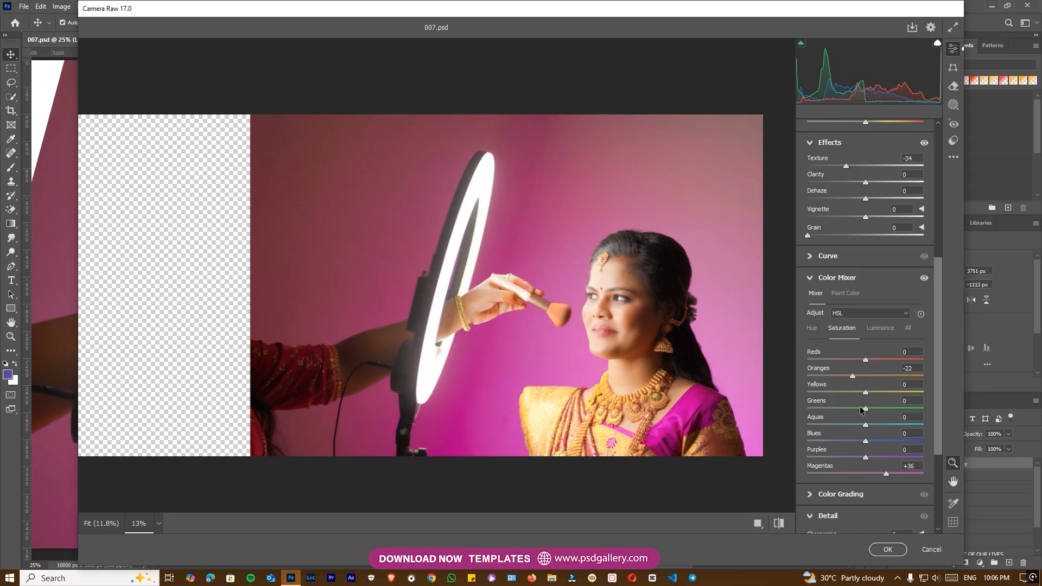
click(880, 328)
drag(868, 375, 861, 372)
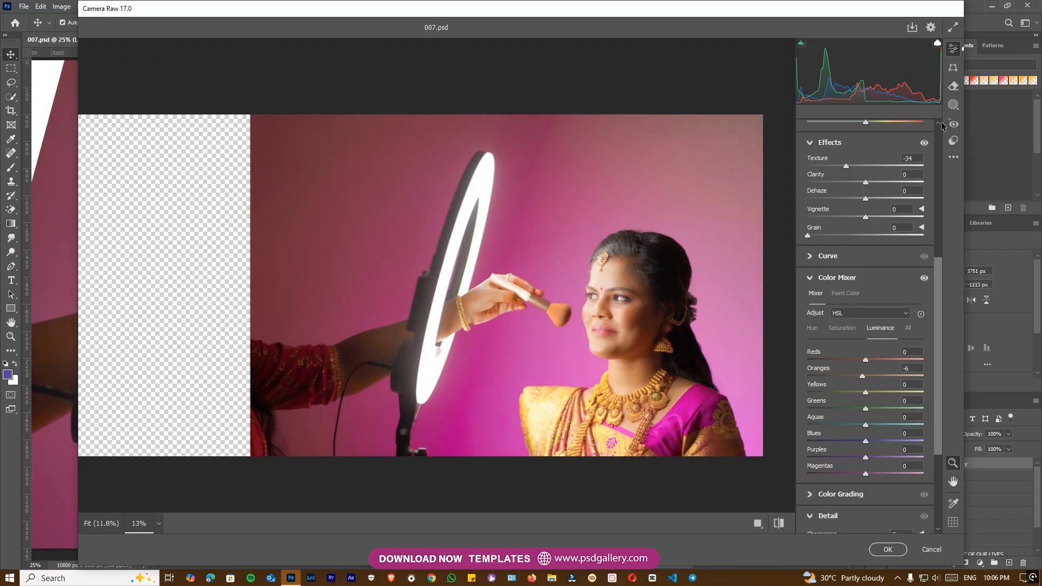
Add a radial gradient mask over the bride and the makeup brush and invert it to affect the surroundings
click(952, 143)
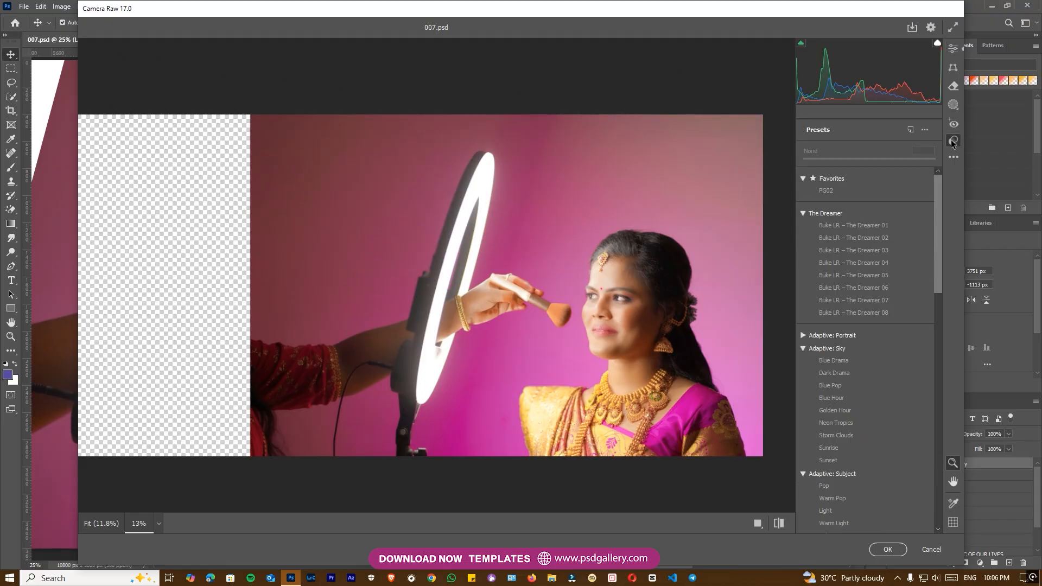
click(954, 105)
click(836, 257)
mouse_move(533, 307)
mouse_down()
mouse_move(674, 412)
mouse_move(679, 404)
mouse_up()
drag(666, 178, 709, 250)
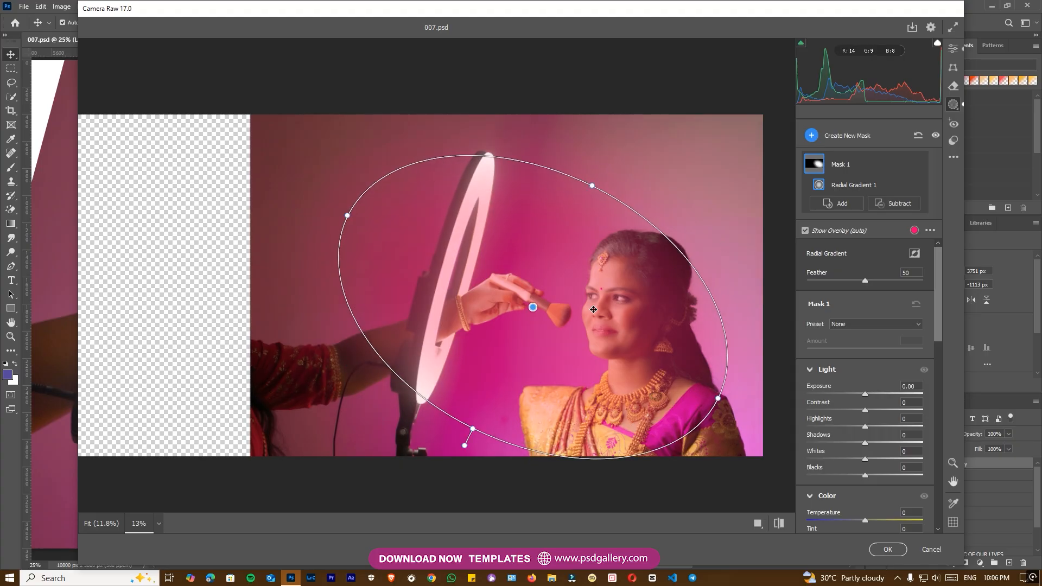
drag(651, 290, 691, 302)
click(914, 254)
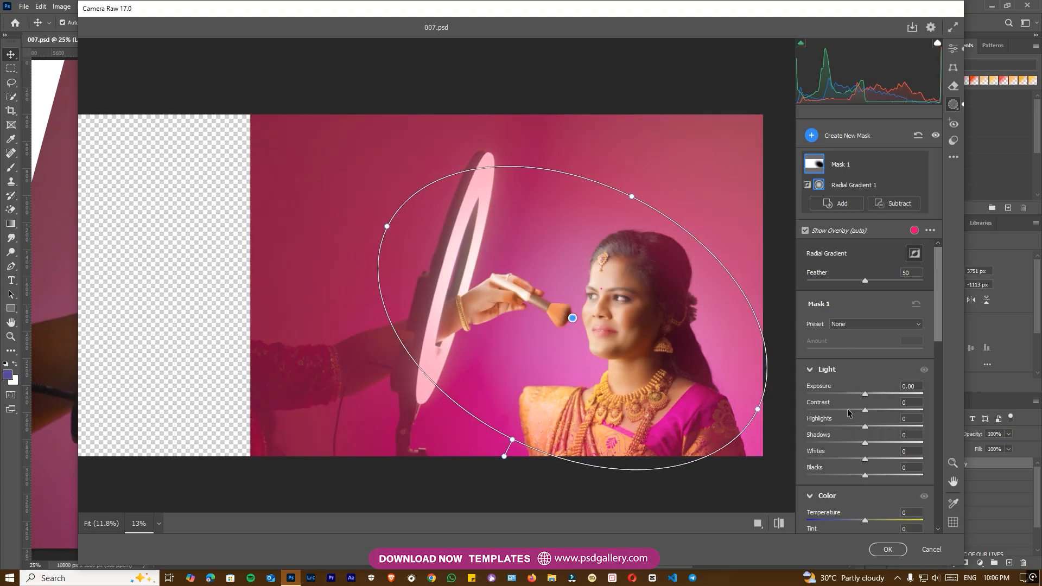
Darken the inverted mask area to an exposure of -2.30 and apply the Camera Raw adjustments
drag(861, 396, 827, 396)
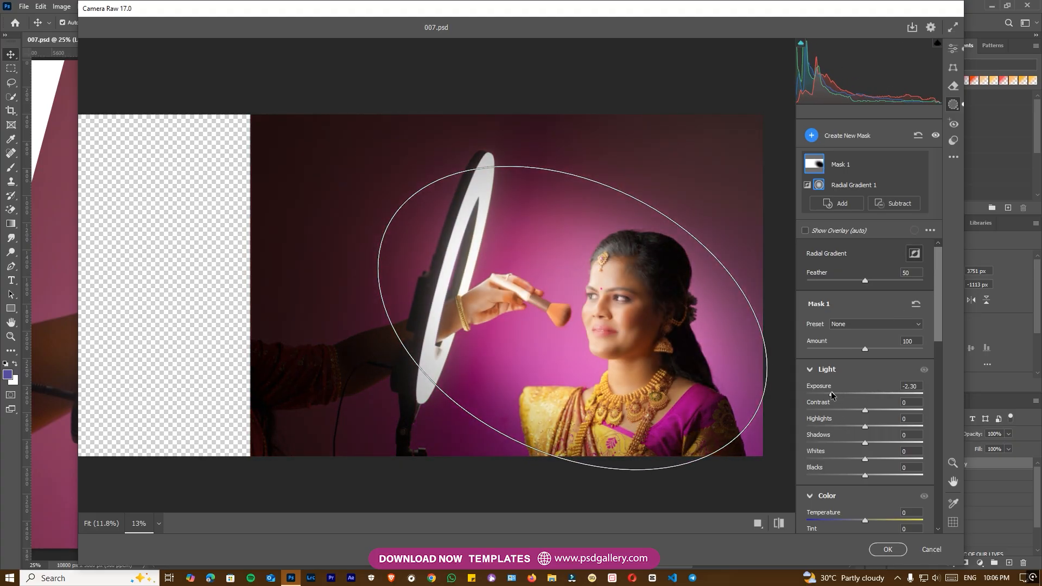
drag(672, 375, 671, 365)
click(880, 548)
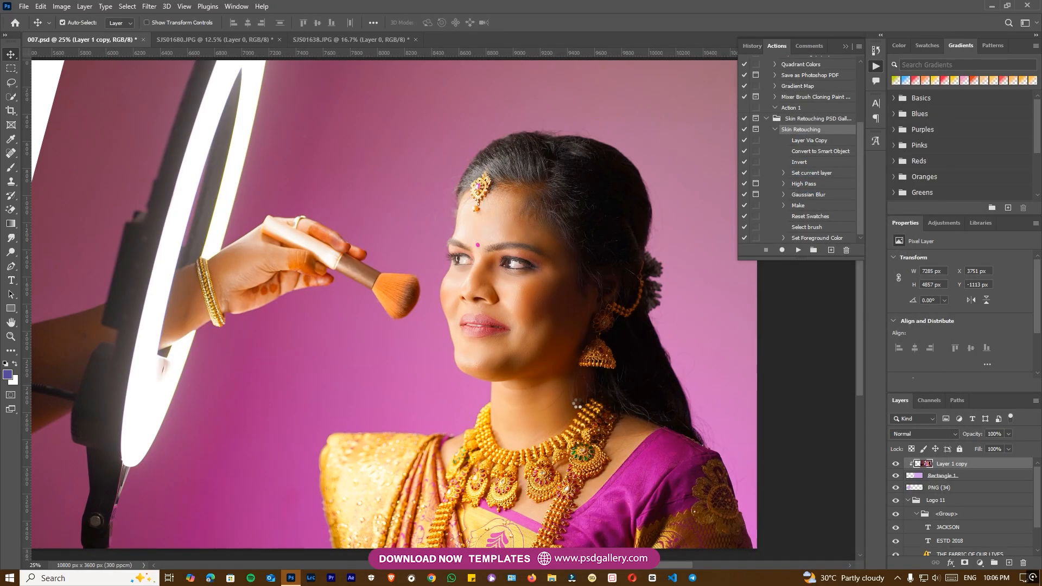
Check the colour-graded photo in the spread and collapse the floating Actions list
scroll(581, 410, down, 2)
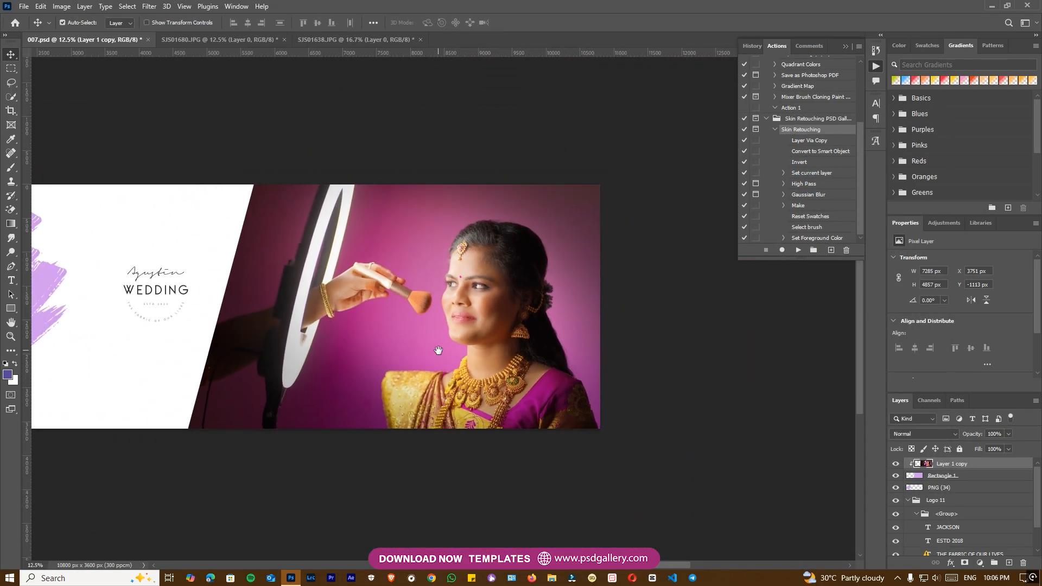
scroll(554, 347, up, 1)
right_click(512, 373)
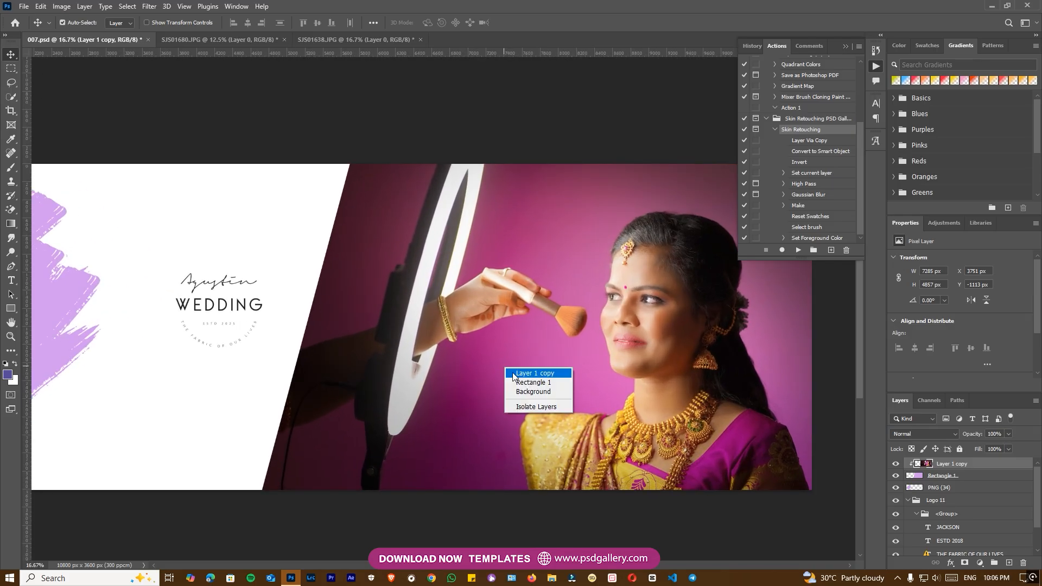
click(514, 373)
right_click(477, 373)
click(496, 383)
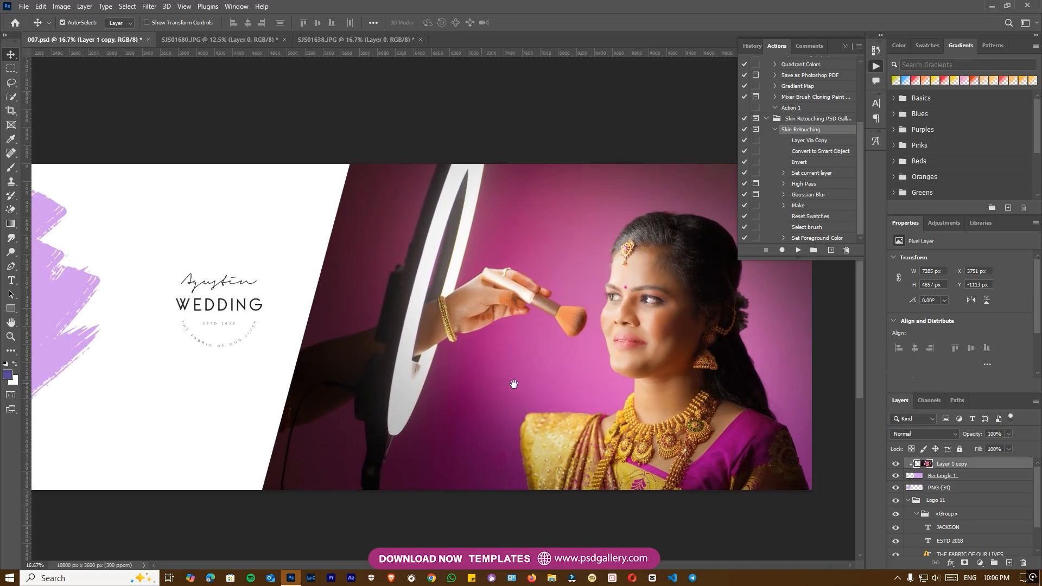
drag(682, 271, 631, 272)
click(843, 45)
drag(316, 284, 525, 300)
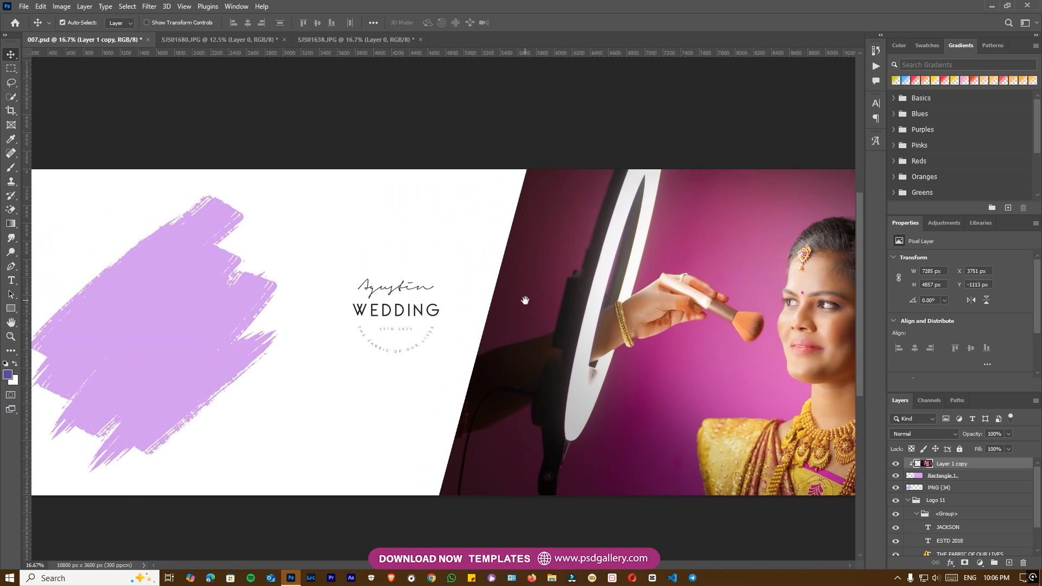
Bring the portrait from SJS01680.JPG in above the purple brush-stroke layer PNG (34) and clip it to the stroke
right_click(208, 325)
click(222, 326)
drag(163, 325, 210, 323)
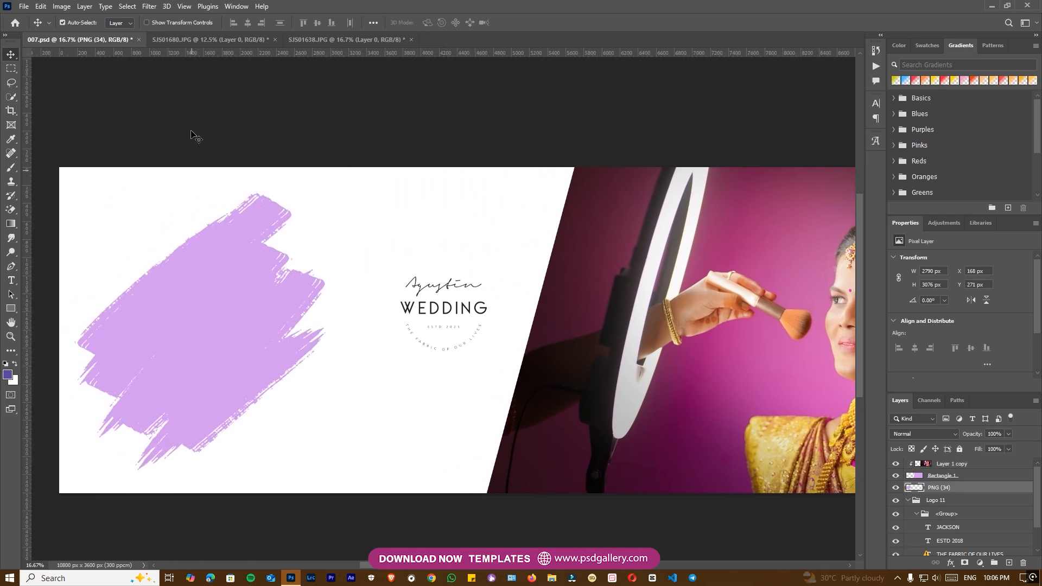
click(199, 42)
drag(321, 185, 145, 152)
drag(191, 338, 264, 324)
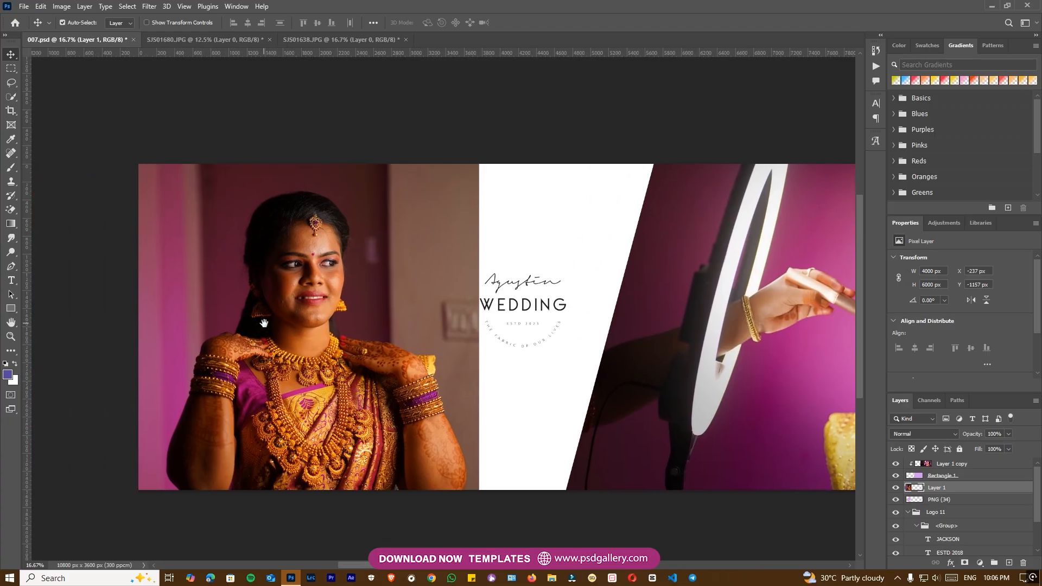
key(ctrl+t)
key(ctrl+alt+g)
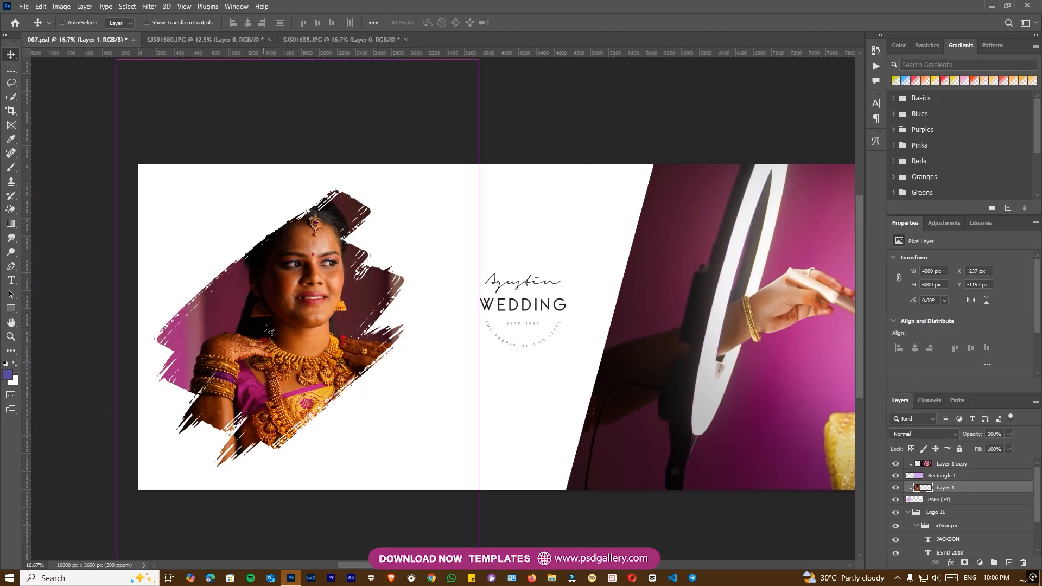
Scale the clipped portrait to about 60.5% and position the bride within the brush-stroke shape
drag(477, 60, 407, 165)
drag(350, 279, 341, 281)
key(Return)
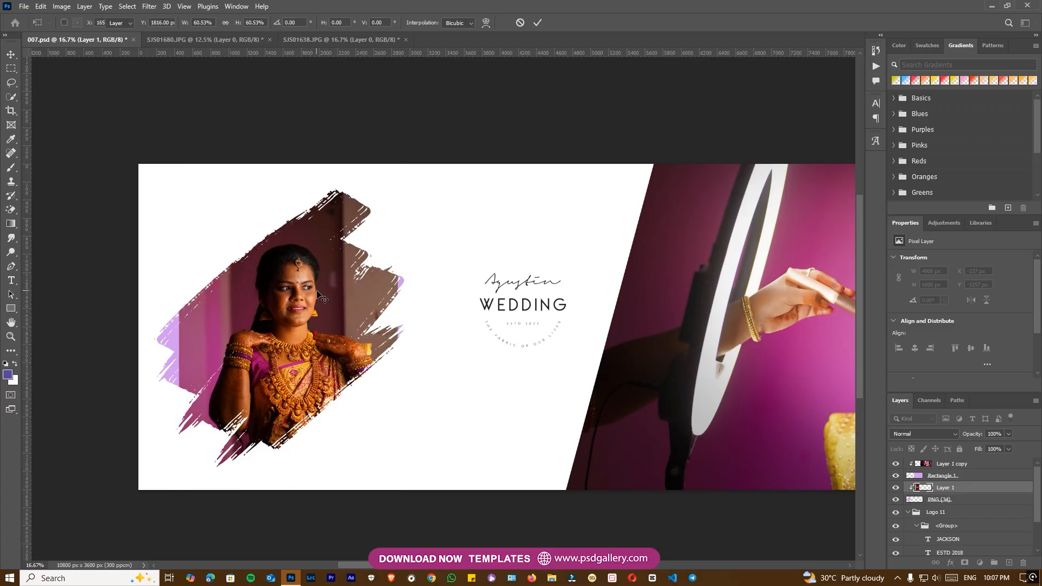
key(ctrl+plus)
drag(281, 305, 451, 323)
right_click(395, 319)
click(419, 326)
right_click(451, 323)
click(473, 328)
key(ctrl+t)
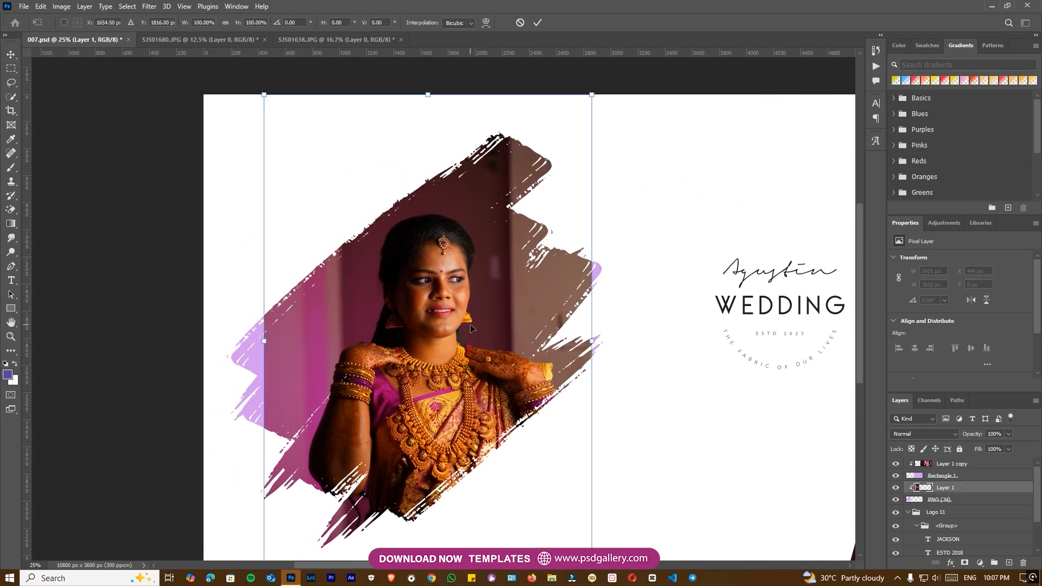
key(ctrl+minus)
mouse_move(540, 166)
mouse_down()
mouse_move(526, 165)
mouse_move(534, 167)
mouse_up()
key(ctrl+z)
key(Return)
Select the portrait's left background strip and stretch it outward to cover the brush stroke's left end
key(m)
drag(283, 230, 356, 491)
key(ctrl+t)
drag(284, 360, 214, 361)
key(Escape)
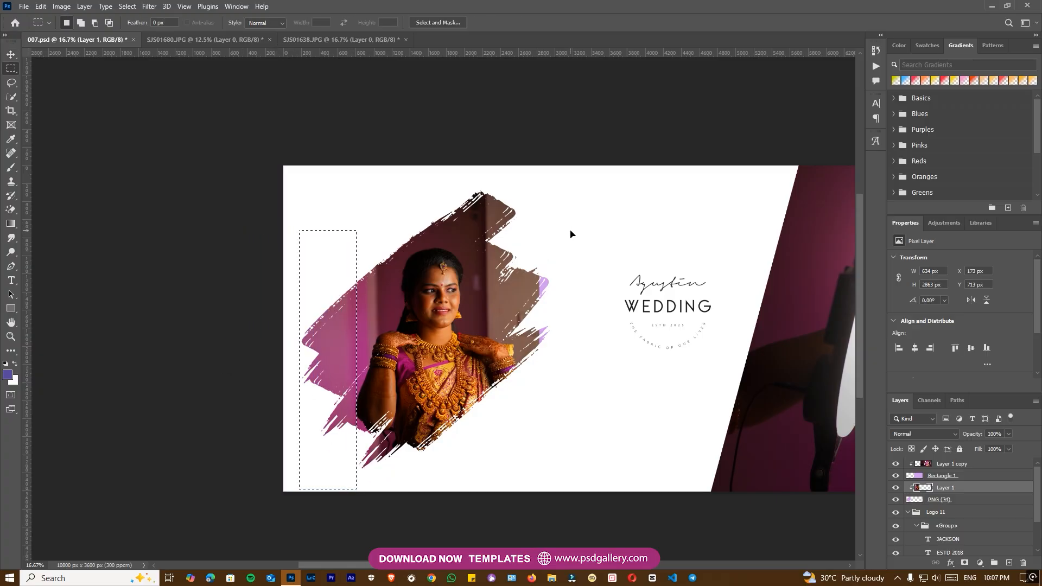
Select the portrait's right background edge, stretch it outward to about 191% width to fill the stroke, and deselect
drag(646, 175, 522, 386)
key(ctrl+t)
drag(647, 281, 764, 281)
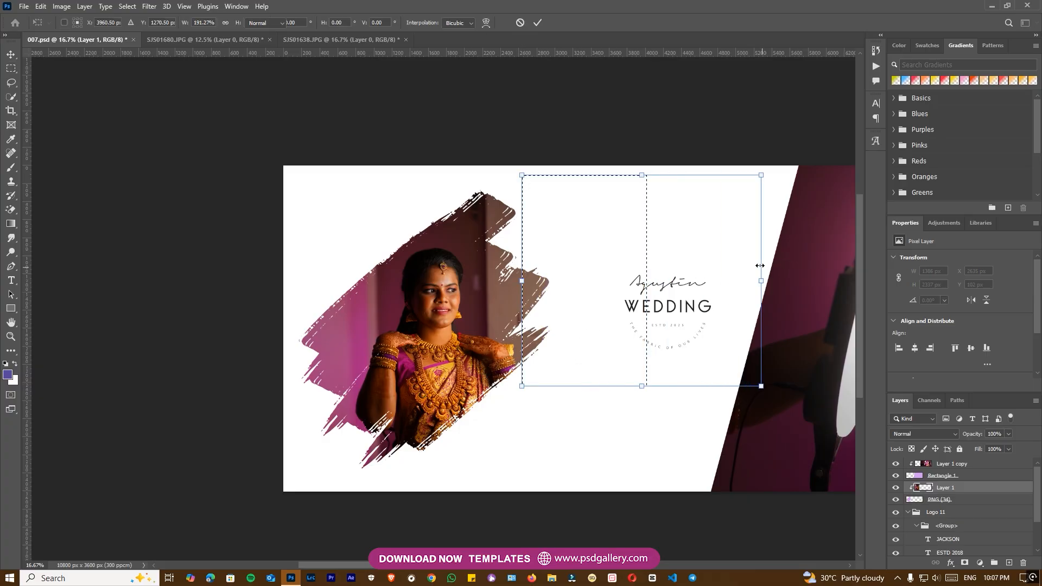
key(ctrl+d)
Commit the background stretch and heal the blemishes on the bride's cheeks, mouth area and chin with the Spot Healing Brush
key(v)
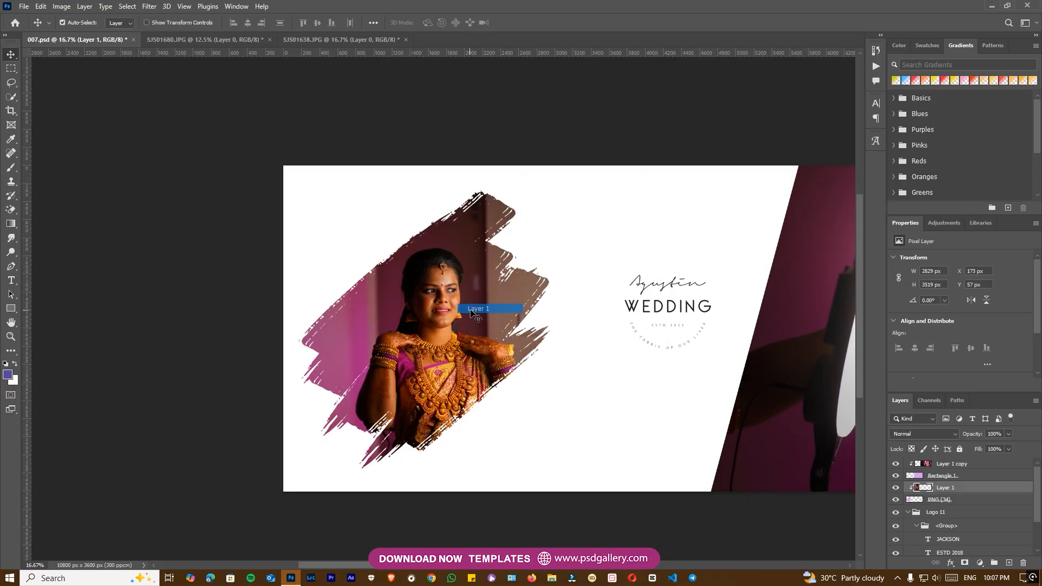
scroll(459, 309, up, 2)
key(j)
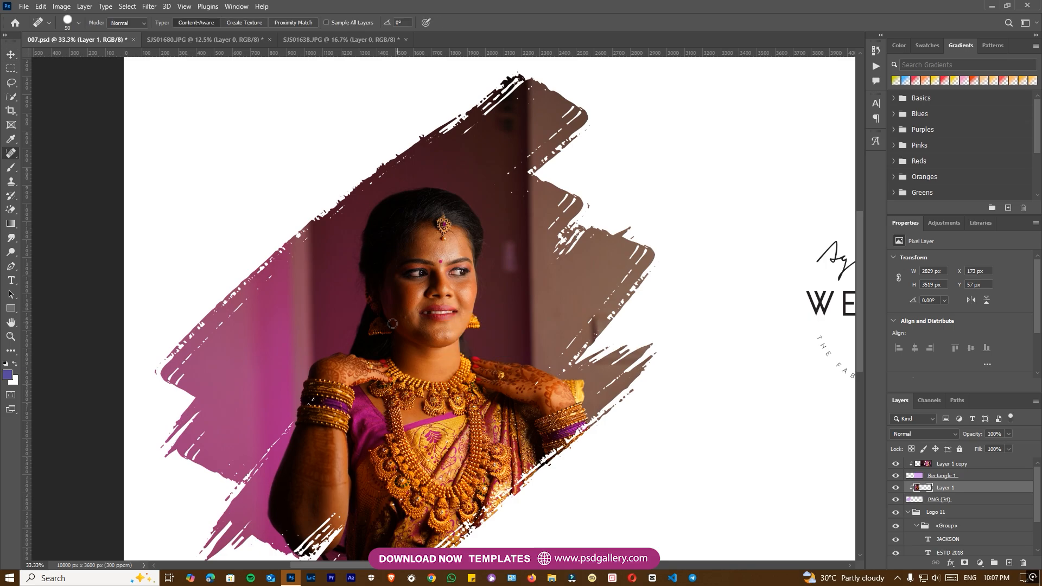
scroll(437, 312, up, 3)
scroll(371, 340, up, 2)
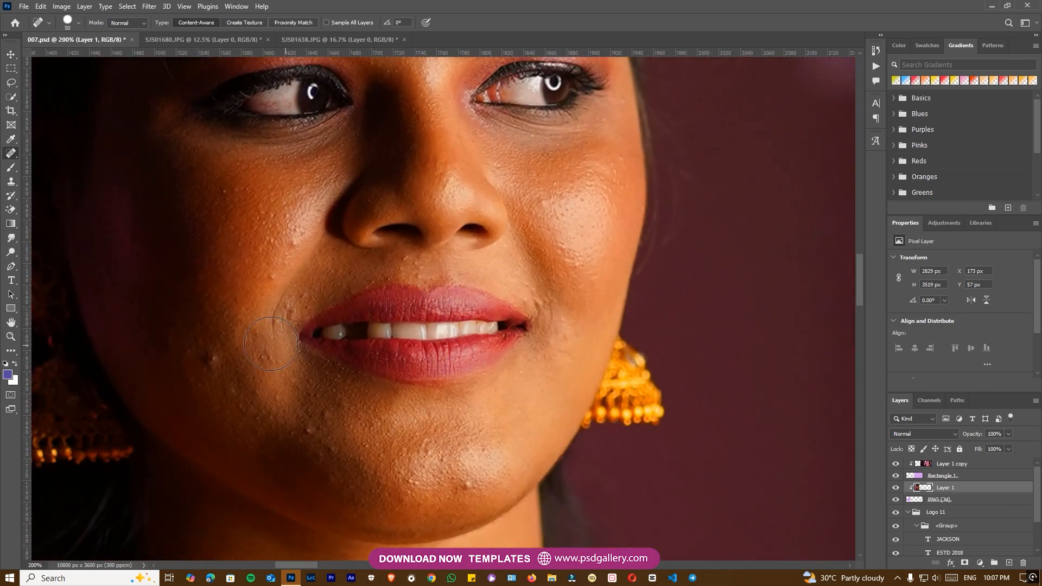
click(210, 356)
click(310, 424)
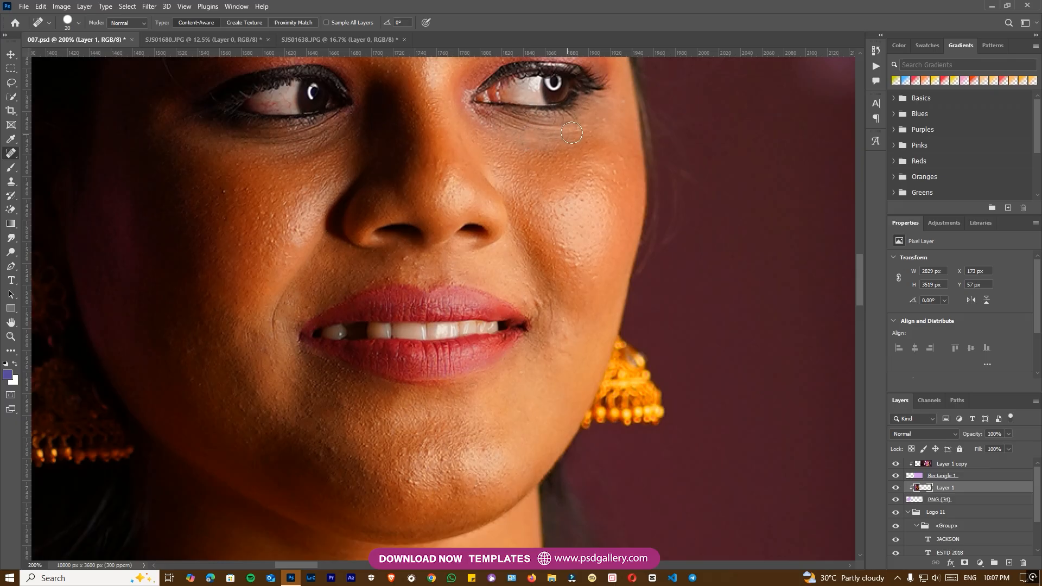
Heal the remaining skin spots on the bride's forehead above the eyebrows
key(ctrl+minus)
key(ctrl+minus)
drag(465, 184, 482, 267)
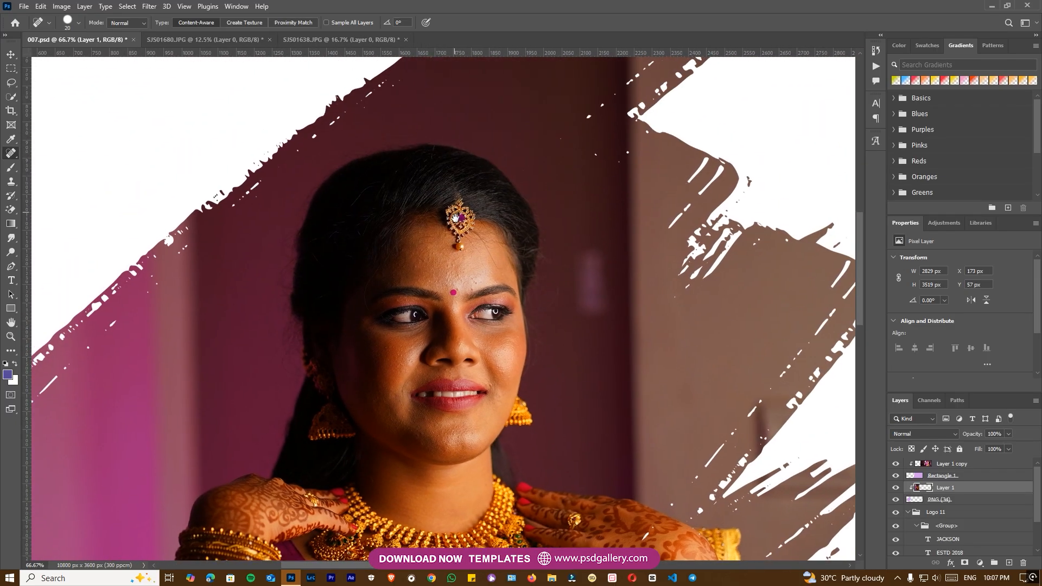
key(ctrl+plus)
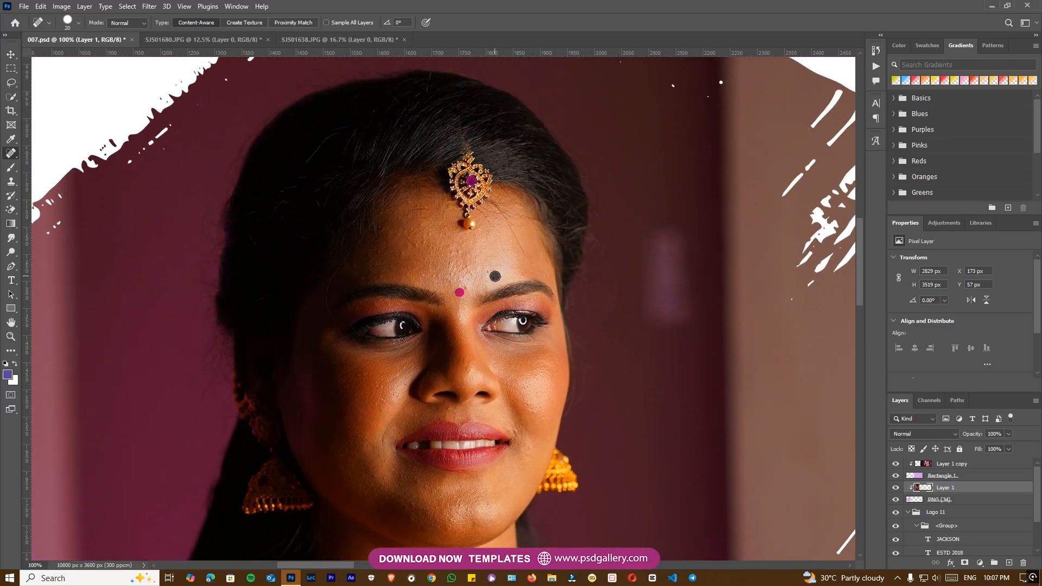
key(ctrl+minus)
key(ctrl+minus)
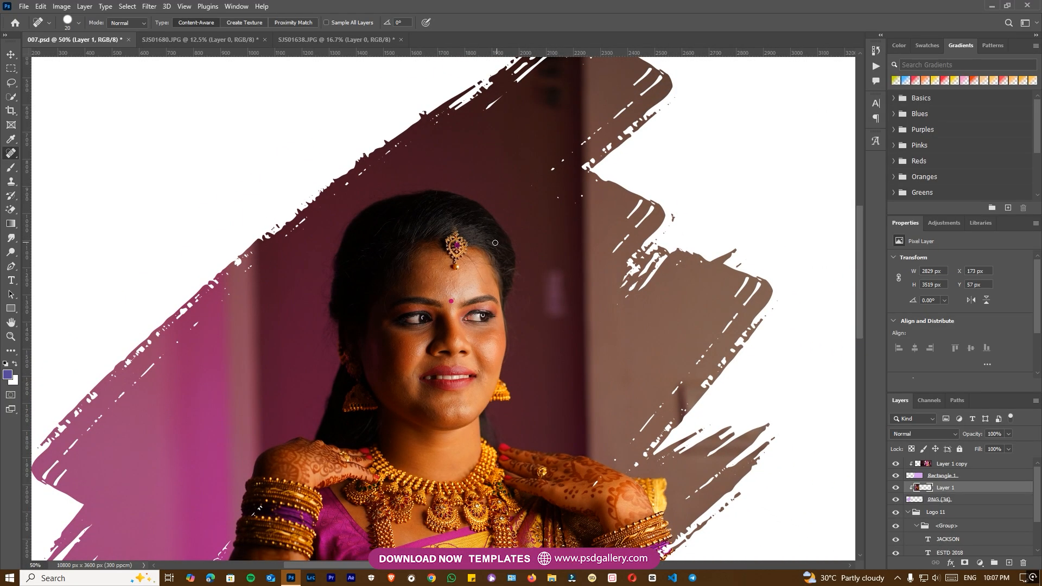
Select the brush-stroke portrait on Layer 1 and open it in the Camera Raw Filter, zoomed on the bride
key(v)
right_click(443, 326)
click(458, 330)
drag(441, 348, 450, 262)
right_click(445, 263)
click(459, 269)
key(a)
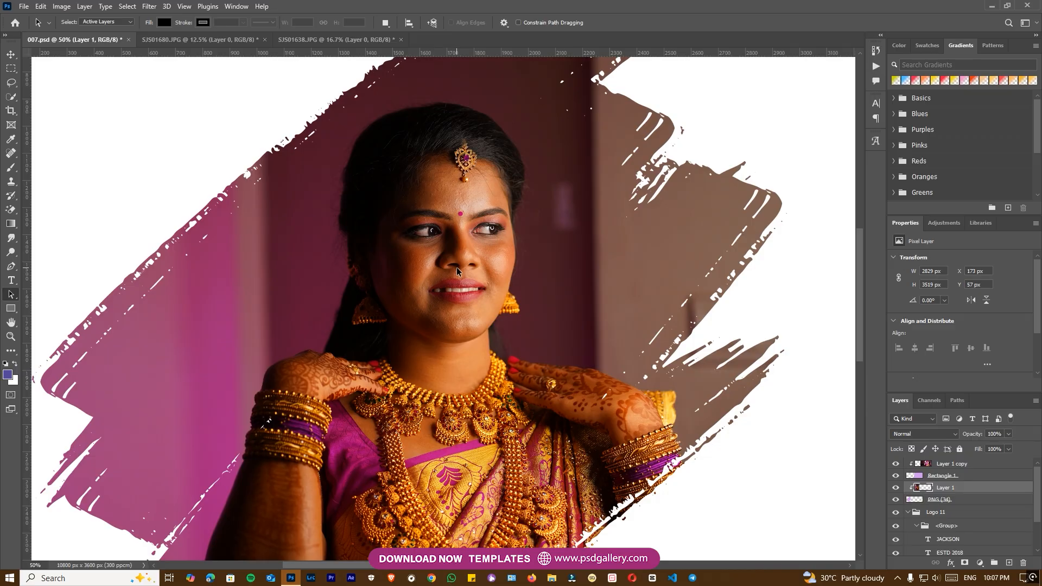
click(146, 10)
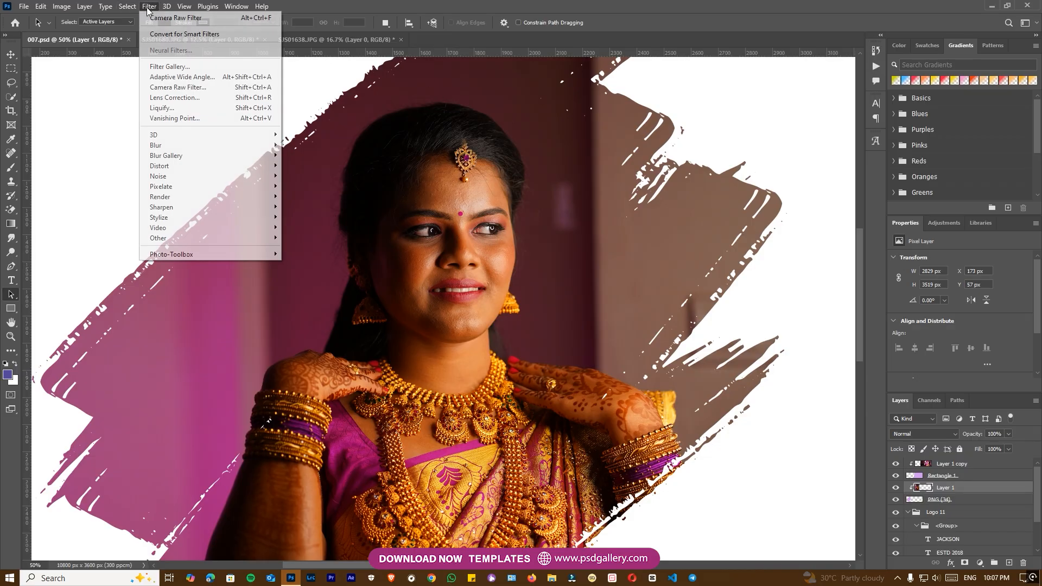
click(168, 87)
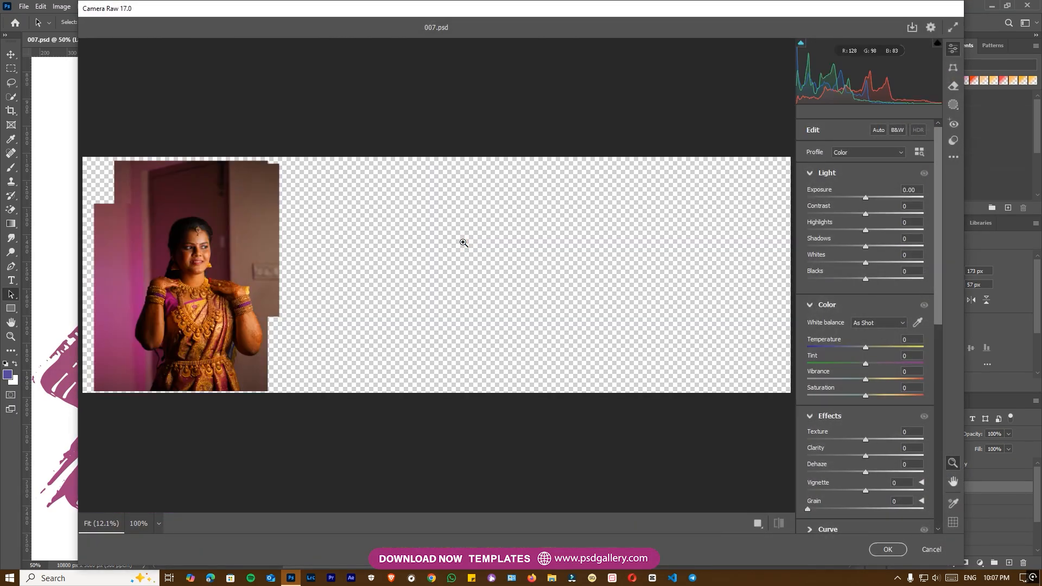
click(152, 272)
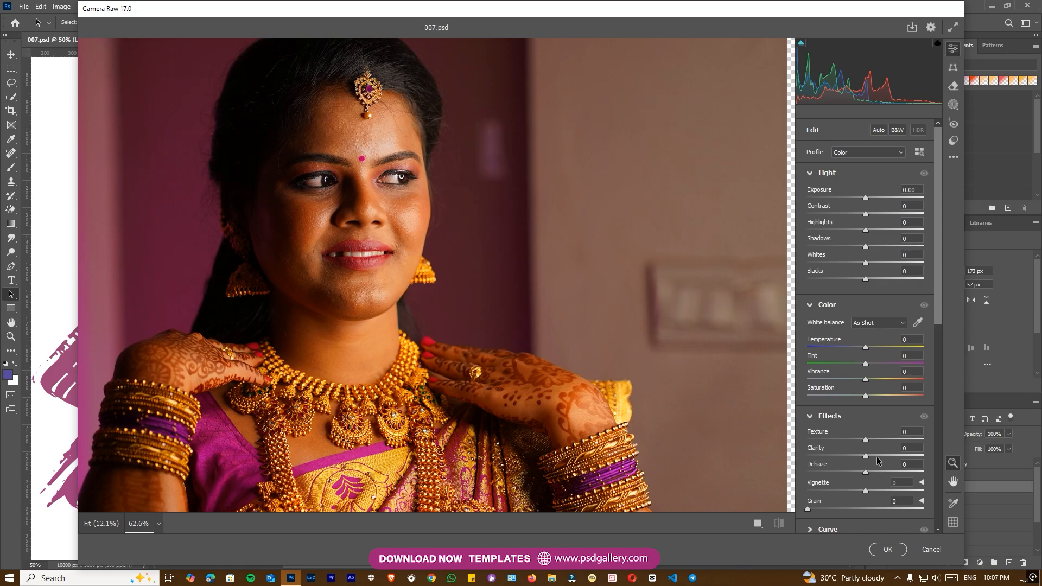
In the Color Mixer, raise the Reds saturation to +33 and the Oranges luminance to +41
scroll(880, 429, down, 3)
click(843, 407)
drag(860, 440, 888, 452)
click(880, 407)
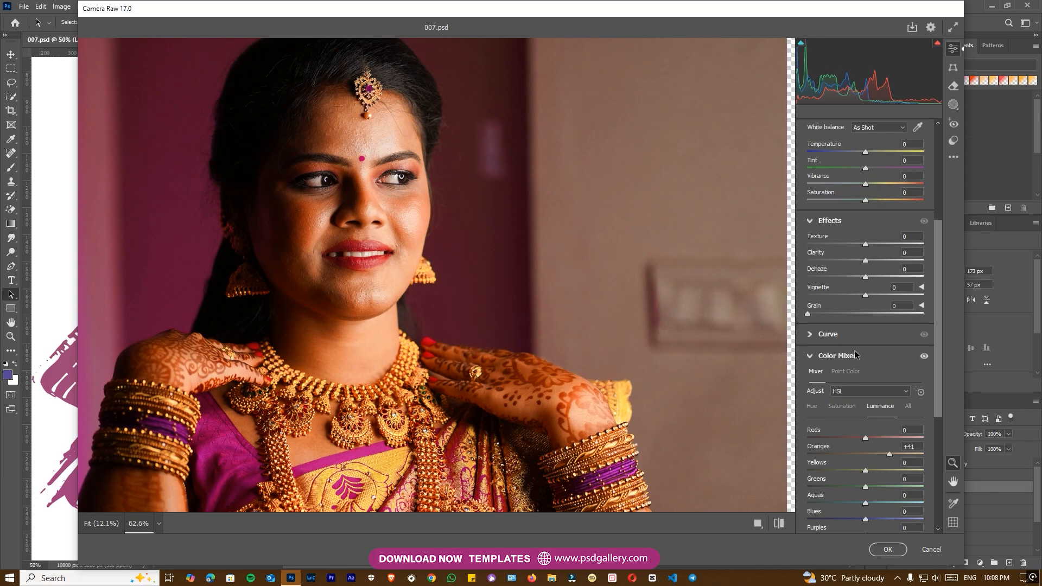
Soften the portrait by lowering Texture to -83 and lift its dark tones by raising Blacks to +69
drag(866, 245, 830, 245)
drag(683, 301, 616, 300)
scroll(848, 348, down, 5)
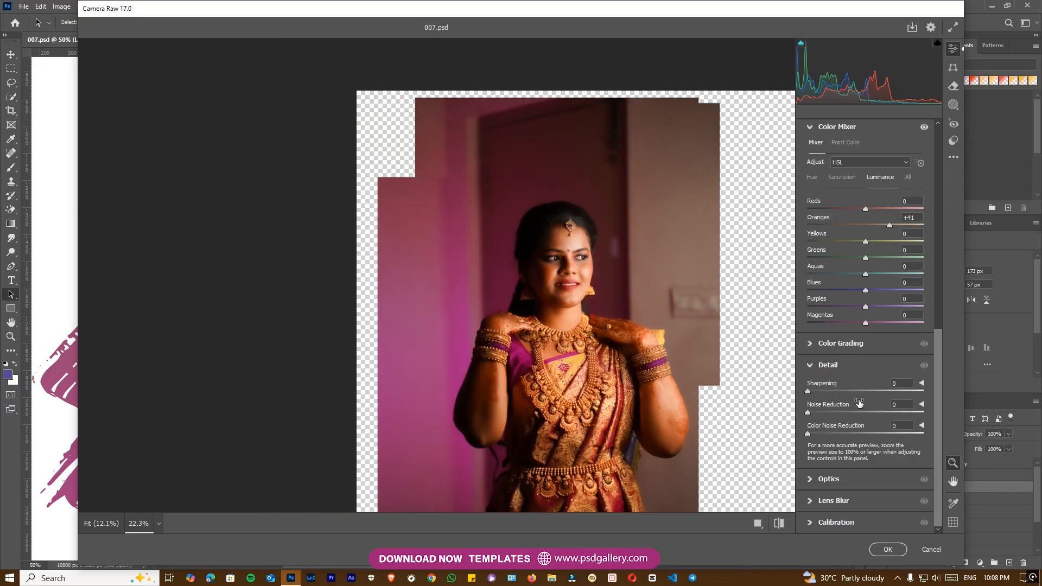
scroll(858, 401, up, 5)
scroll(863, 385, up, 3)
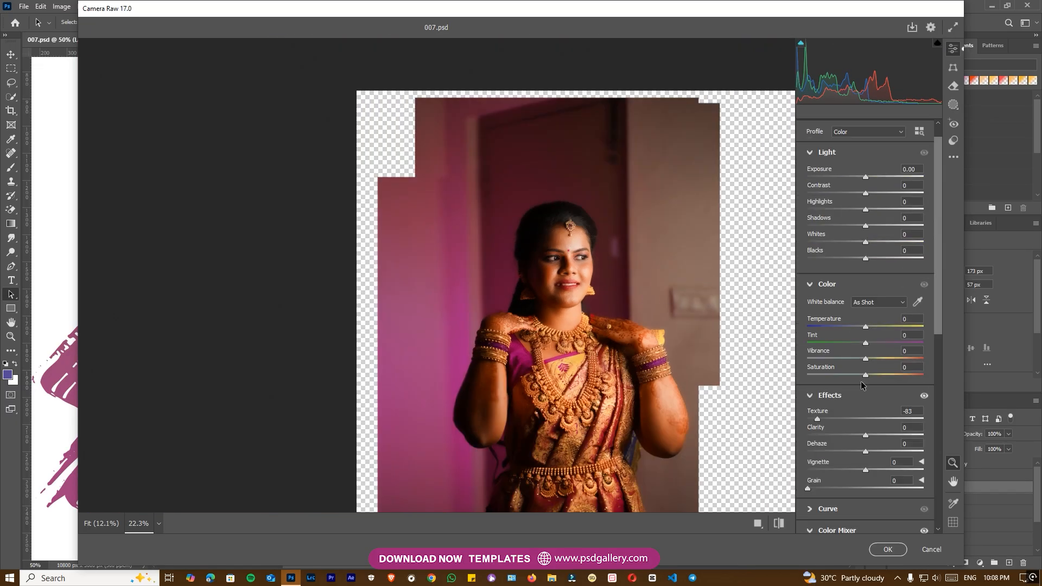
drag(866, 259, 905, 259)
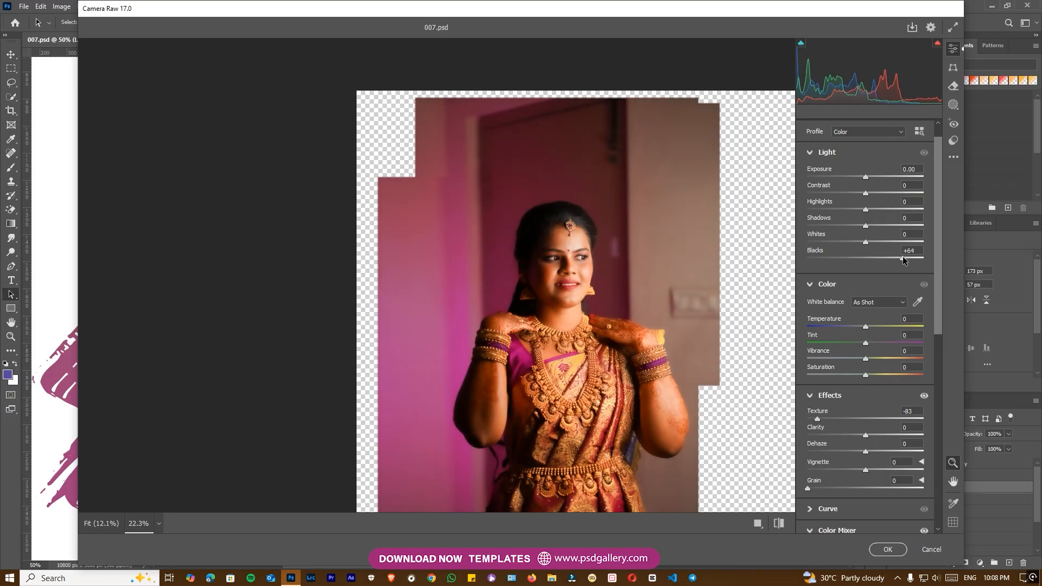
scroll(711, 337, down, 4)
scroll(738, 363, up, 6)
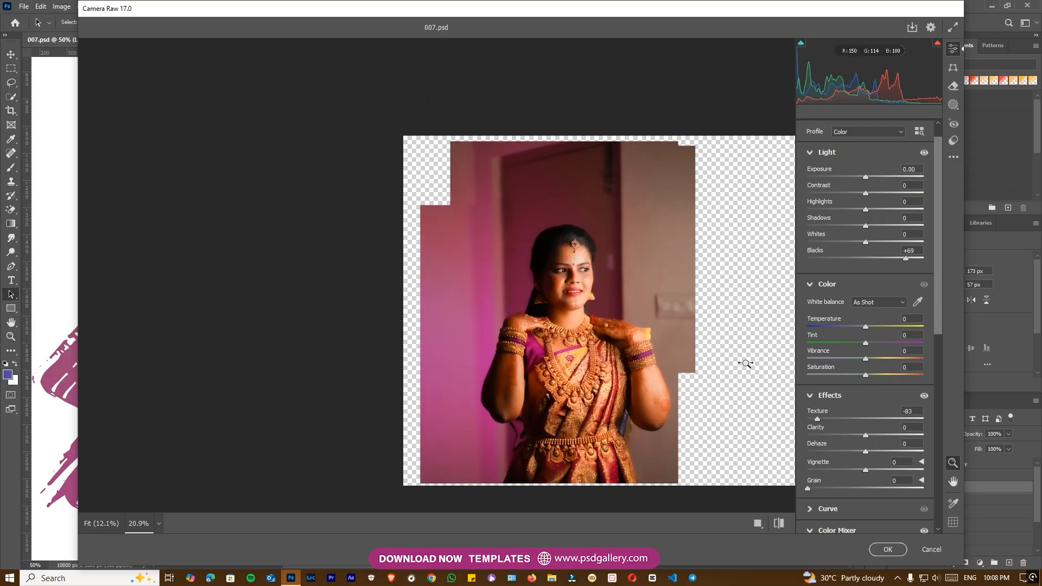
Lower the Oranges saturation to -27 in the Color Mixer
scroll(859, 493, down, 4)
click(847, 327)
drag(852, 367, 850, 367)
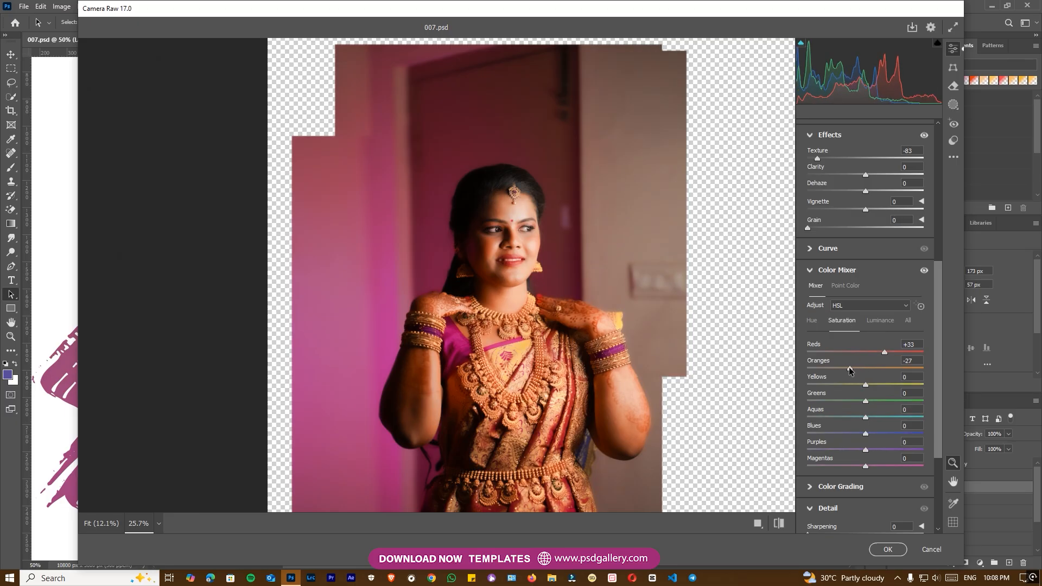
Add an inverted radial gradient mask around the bride and darken her surroundings with an exposure of -2.00
click(954, 104)
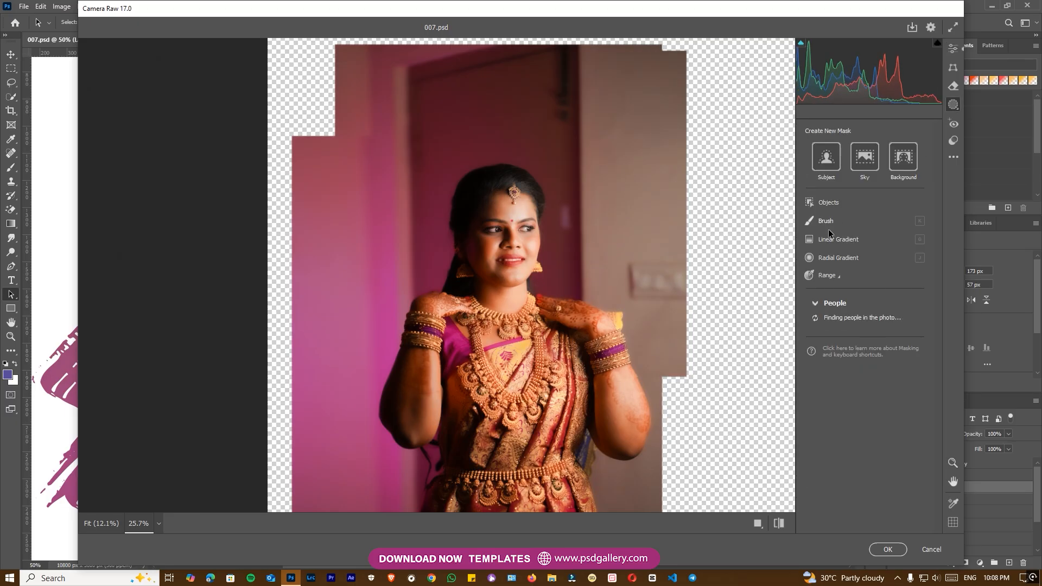
click(838, 258)
drag(588, 358, 720, 468)
drag(671, 209, 586, 188)
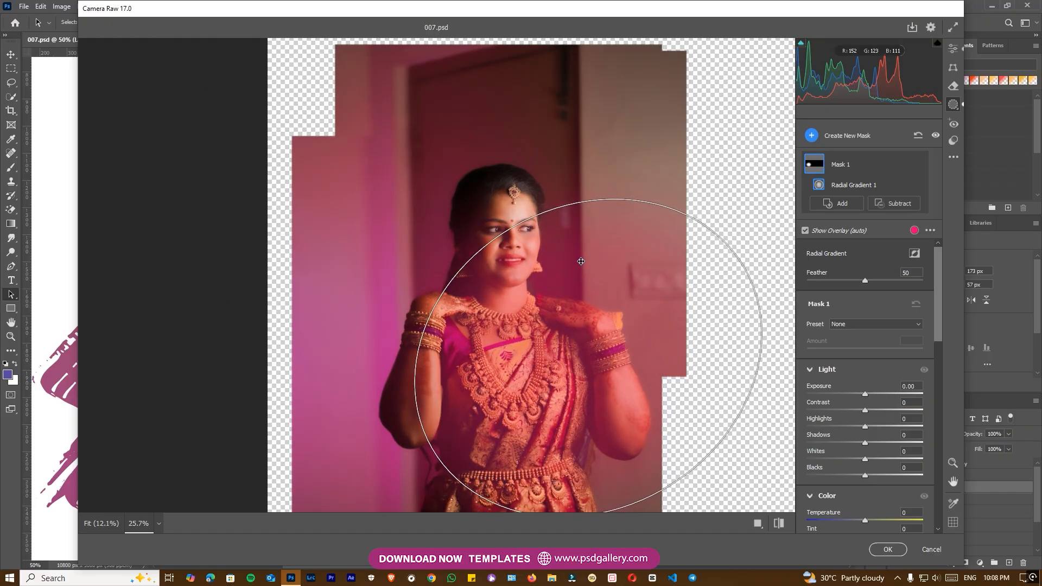
drag(500, 454, 442, 375)
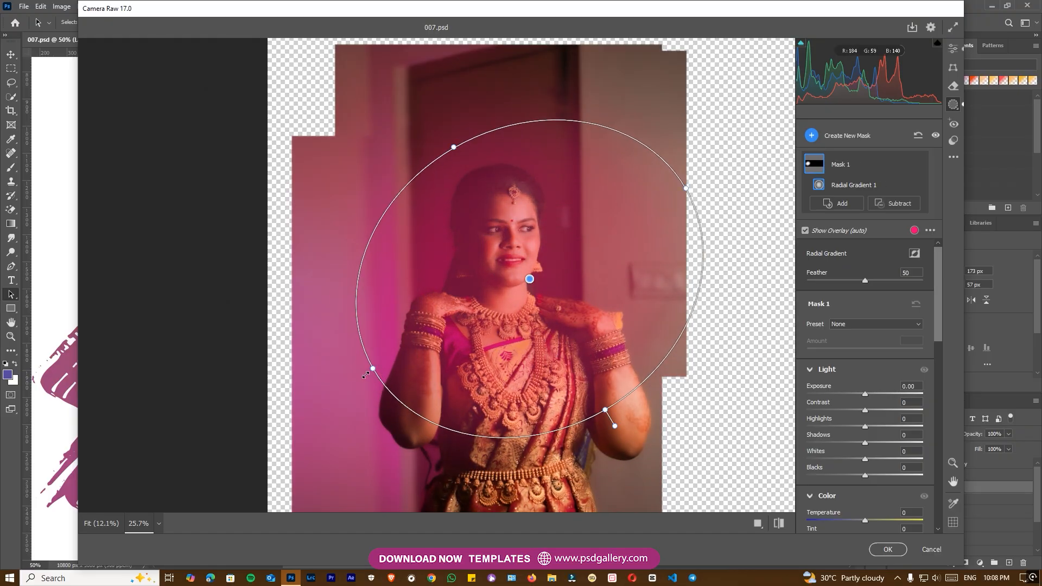
drag(369, 373, 311, 407)
drag(603, 416, 609, 428)
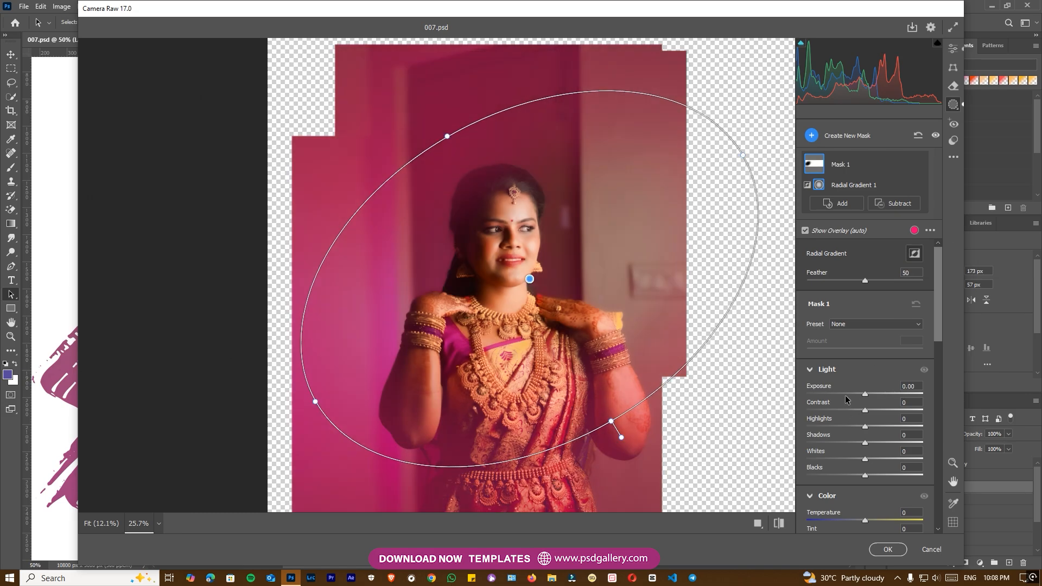
drag(865, 400, 836, 395)
mouse_move(624, 320)
mouse_down()
mouse_move(593, 316)
mouse_move(604, 312)
mouse_up()
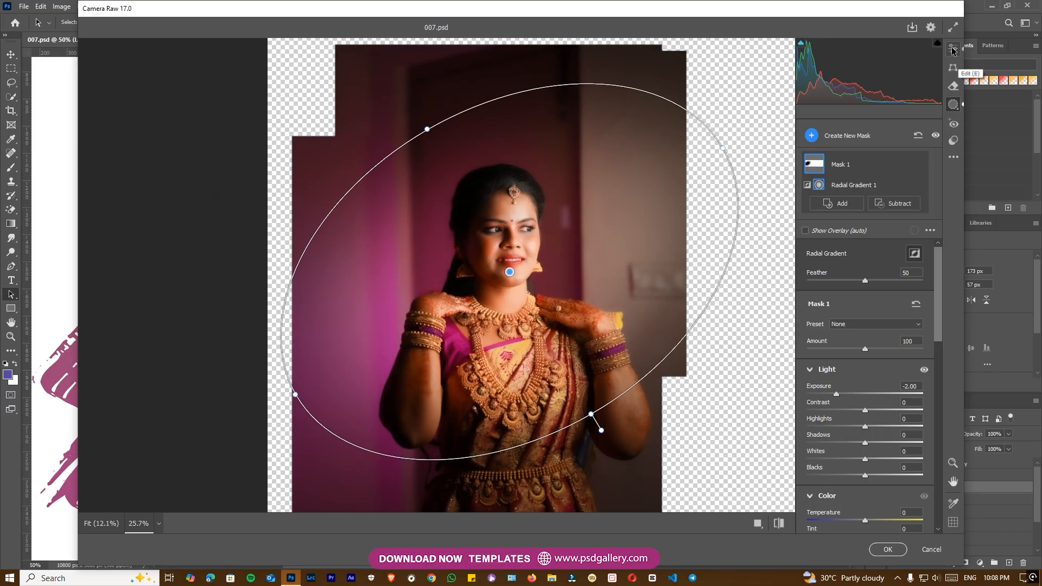
Reduce the portrait's overall saturation to -7 and apply the Camera Raw adjustments
click(953, 48)
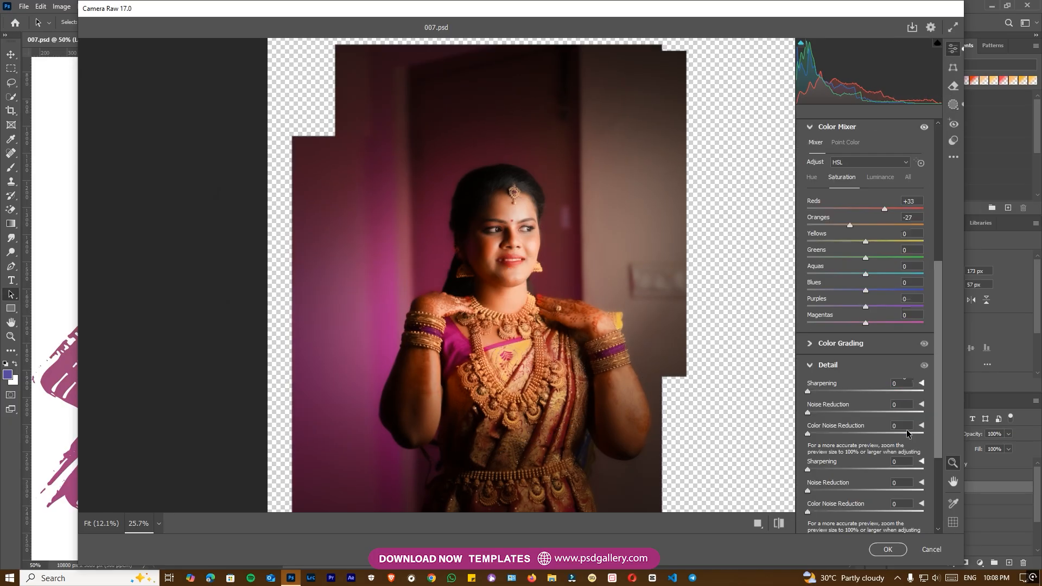
scroll(867, 458, up, 10)
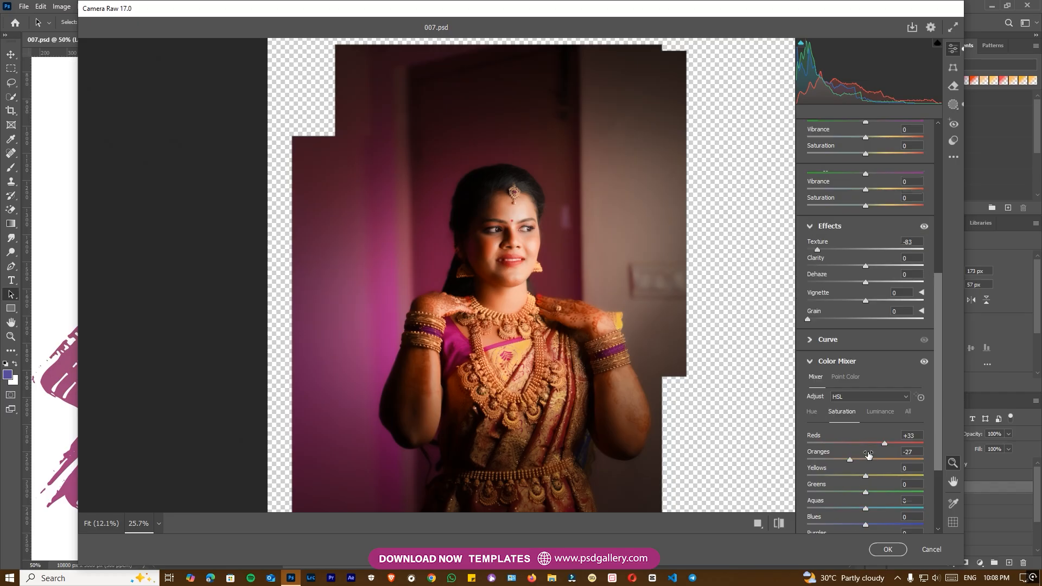
drag(859, 340, 862, 337)
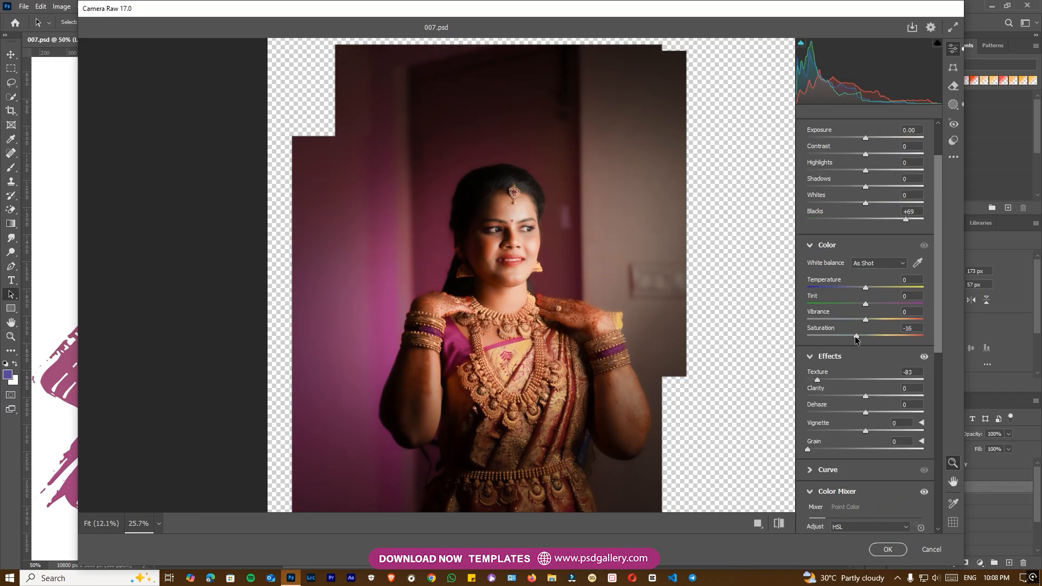
alt+click(646, 356)
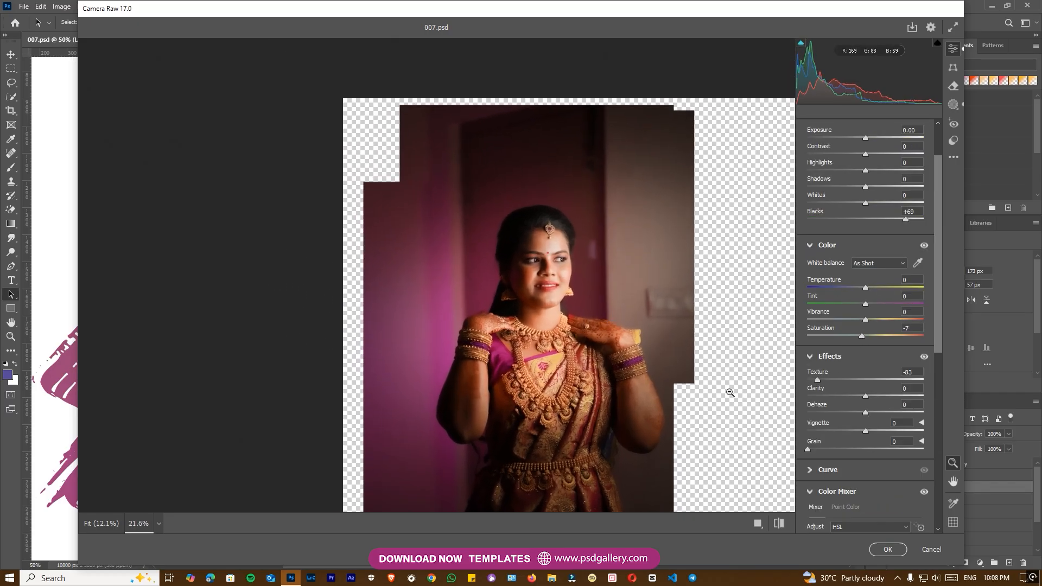
click(889, 549)
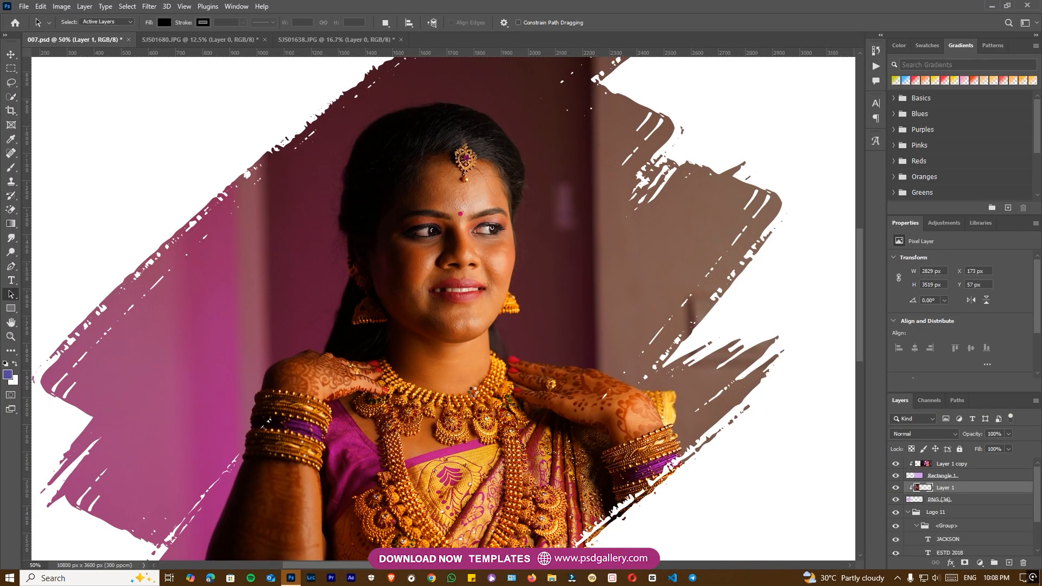
Sample the bright magenta from the slanted photo's background as the foreground colour
key(ctrl+minus)
key(ctrl+minus)
key(ctrl+minus)
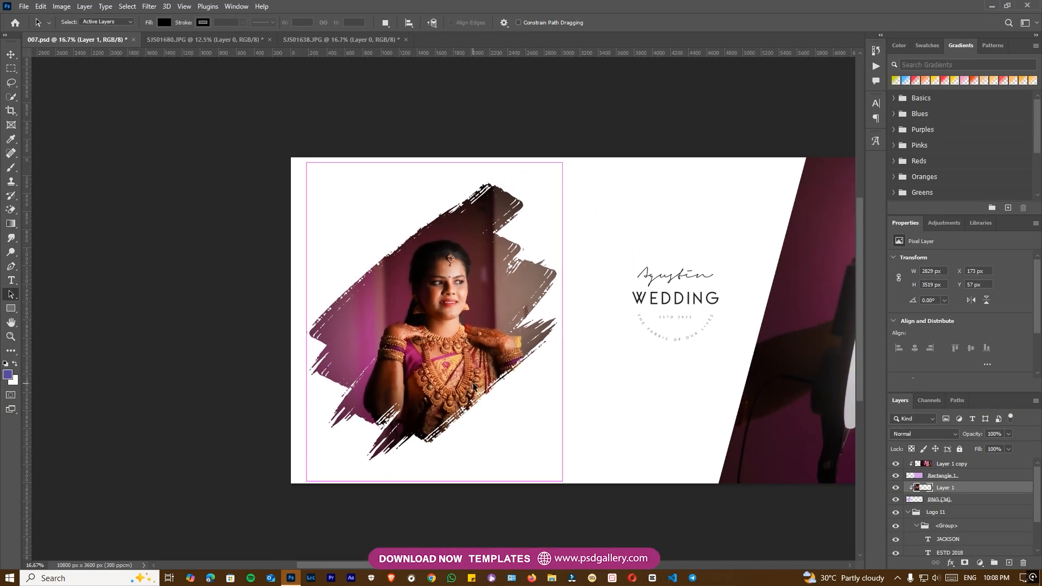
key(ctrl+minus)
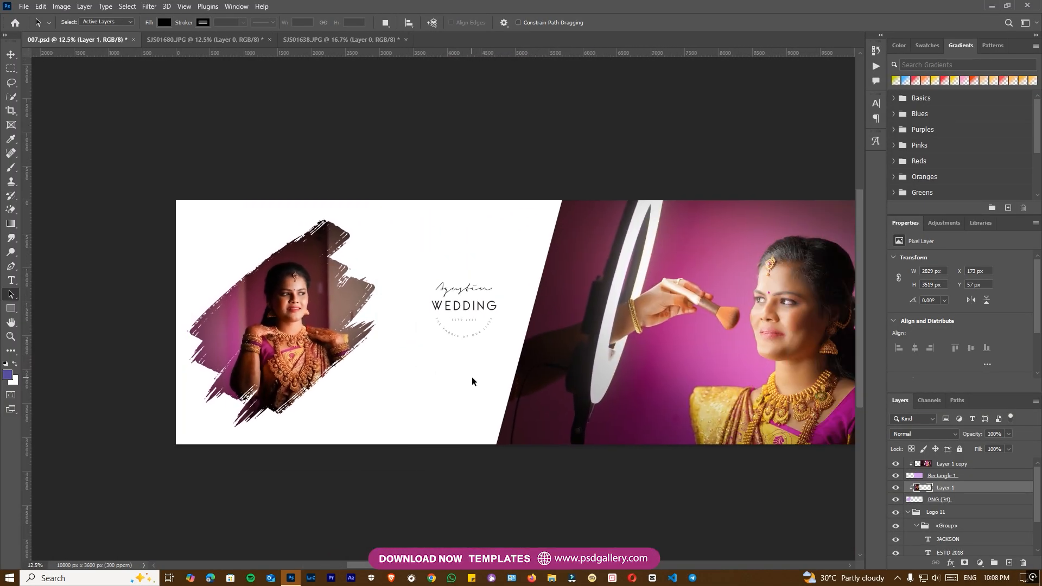
key(ctrl+plus)
drag(519, 377, 497, 376)
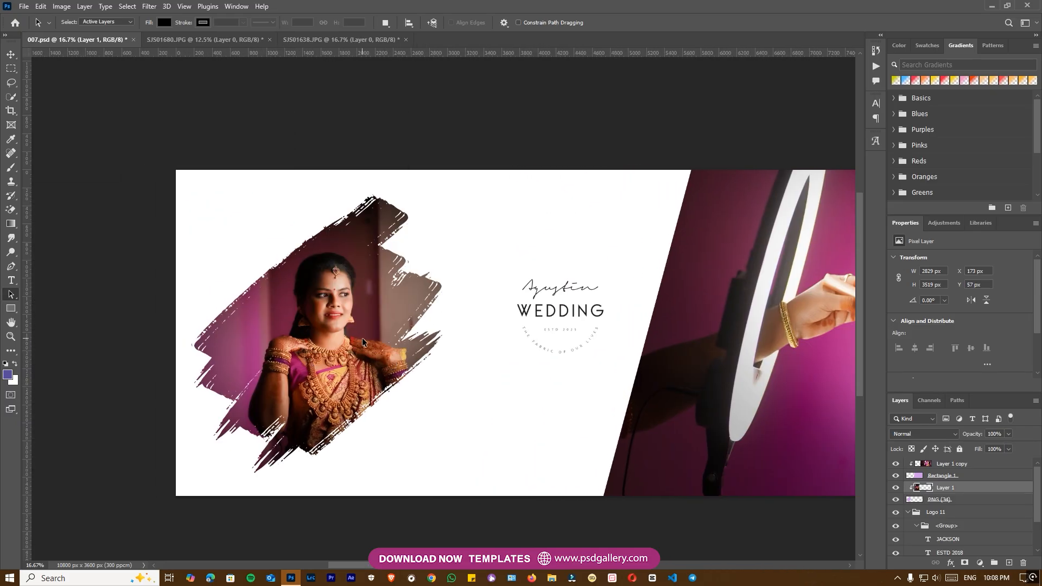
key(i)
click(256, 323)
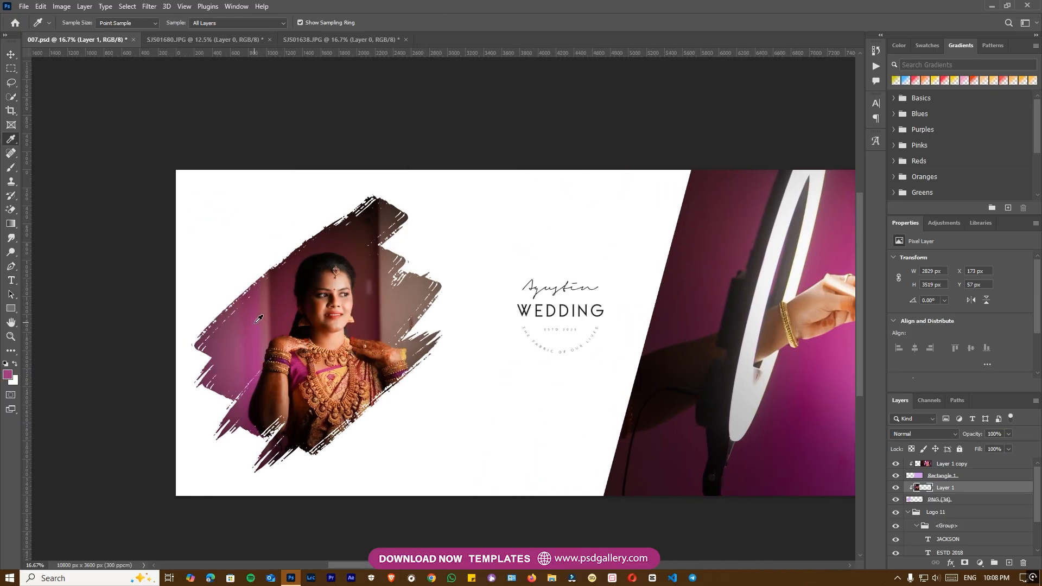
click(818, 385)
Add a new layer above the brush-stroke portrait and paint one soft magenta dab over the portrait's left background
key(v)
right_click(308, 341)
click(326, 348)
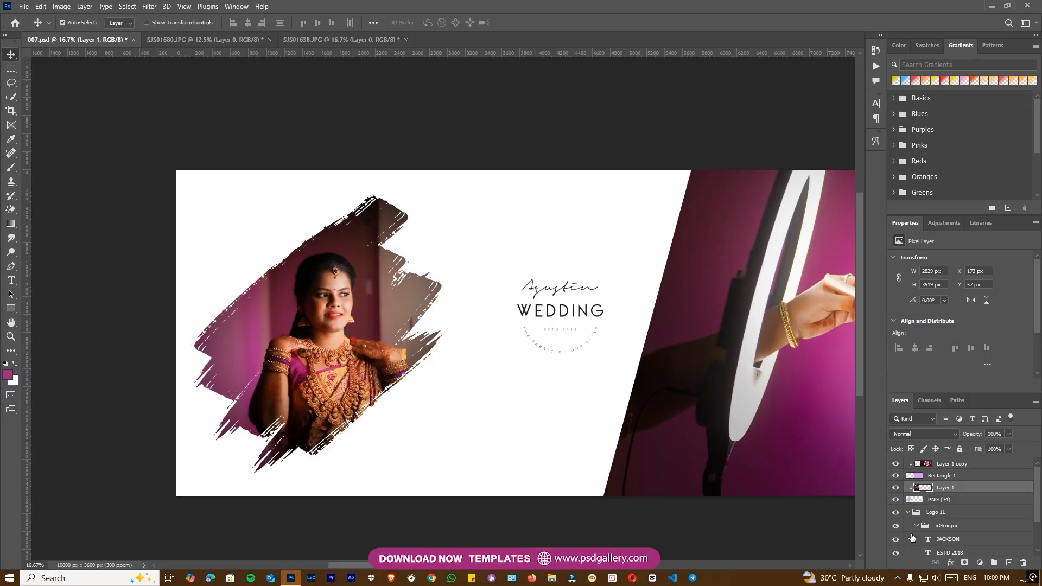
click(1006, 563)
key(b)
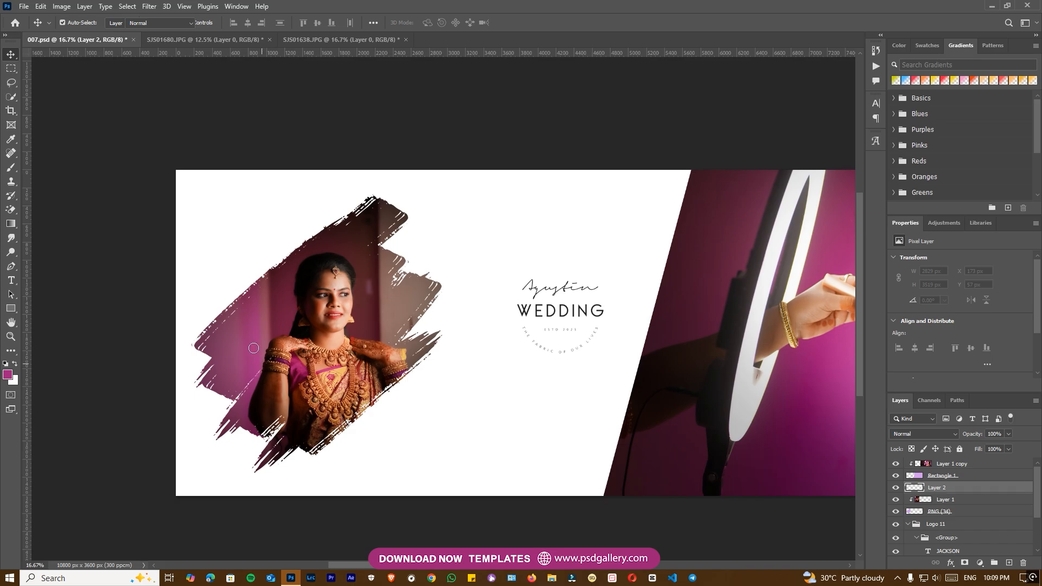
click(236, 338)
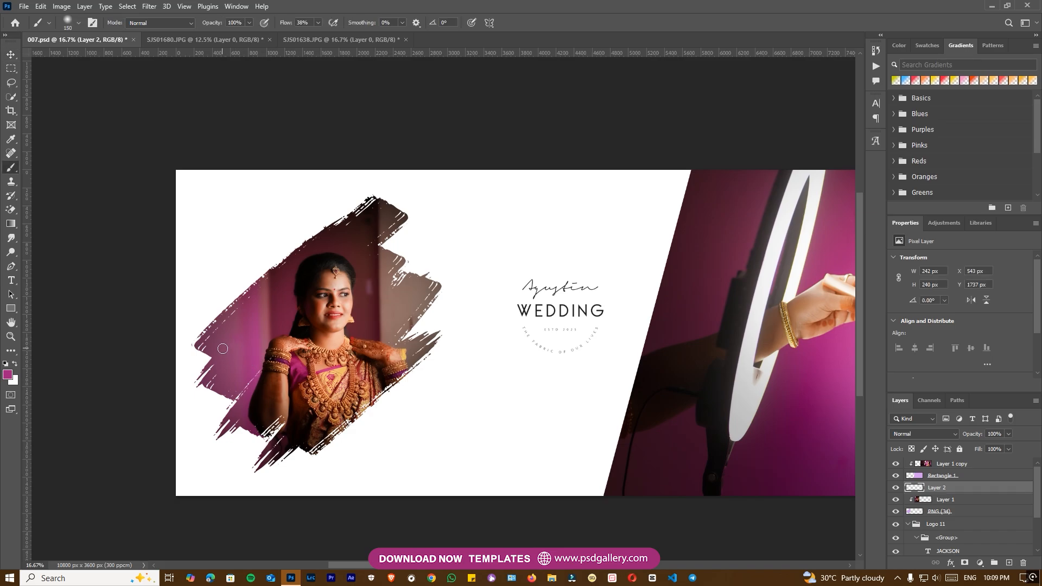
Enlarge the magenta dab to about 4908 × 4508 px as a soft glow over the spread's left side
key(ctrl+t)
mouse_move(247, 328)
mouse_down()
mouse_move(384, 233)
mouse_move(495, 191)
mouse_move(492, 208)
mouse_move(537, 187)
mouse_up()
mouse_move(407, 252)
mouse_down()
mouse_move(271, 374)
mouse_move(293, 374)
mouse_move(312, 320)
mouse_up()
key(Return)
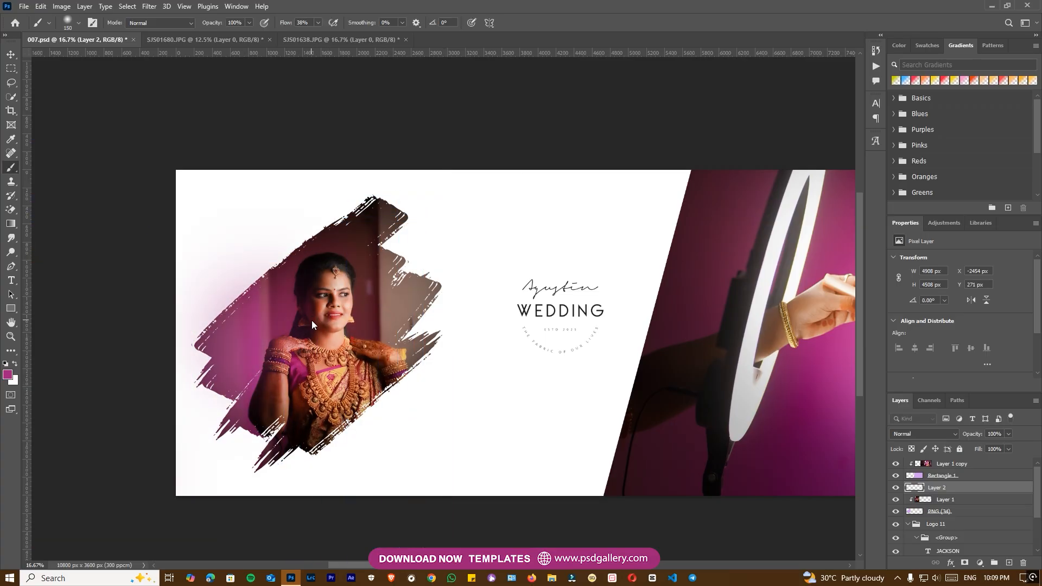
Delete the enlarged magenta glow layer and sample a brighter pink from the slanted photo's background as the foreground colour
key(v)
key(Delete)
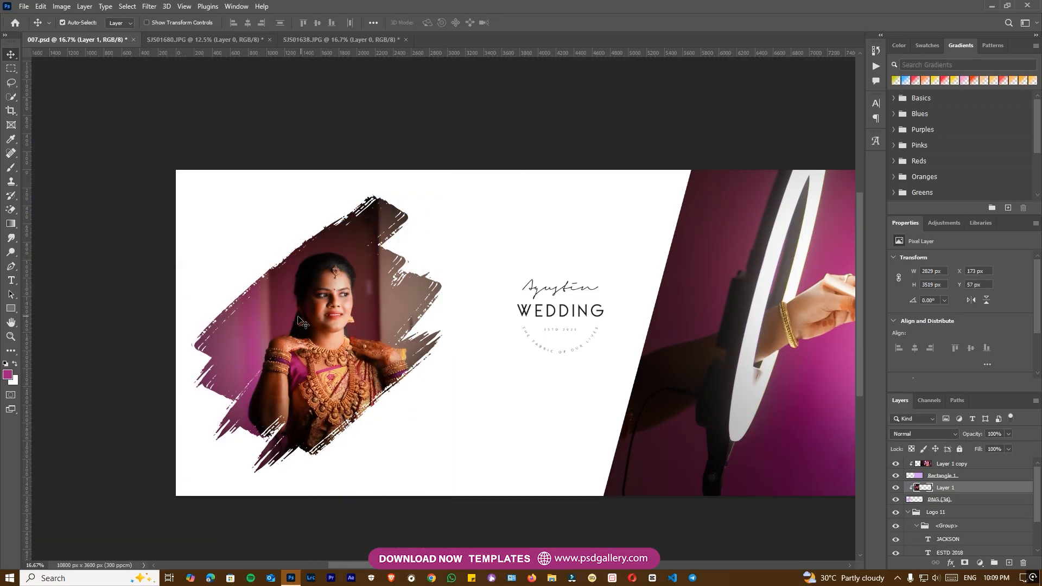
drag(568, 356, 475, 356)
key(i)
click(807, 354)
drag(477, 361, 643, 351)
Add a new layer above the brush-stroke portrait, paint one soft pink dab and enlarge it to about 4536 × 4498 px
key(v)
right_click(399, 340)
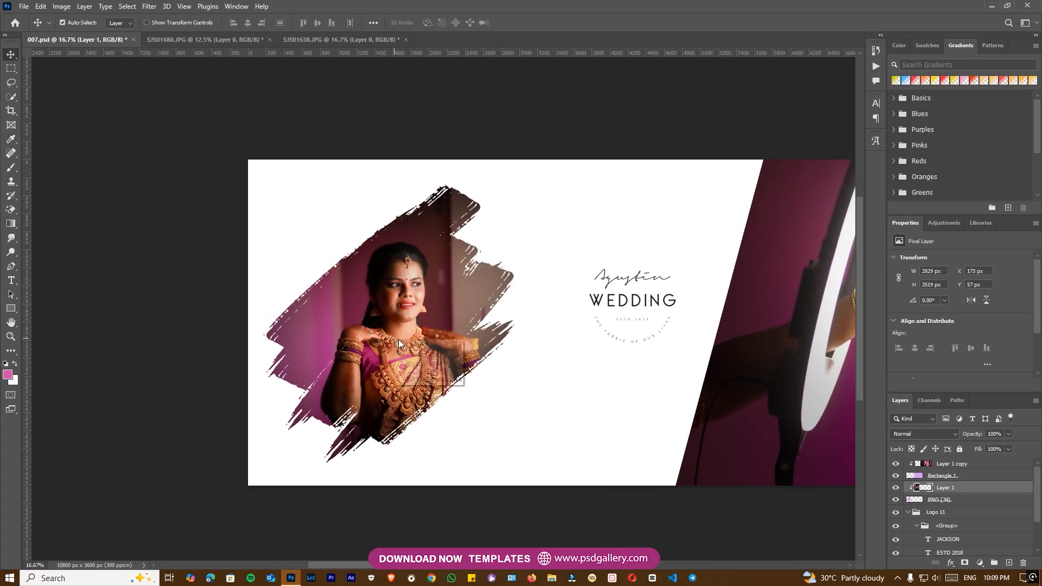
click(413, 345)
click(1009, 565)
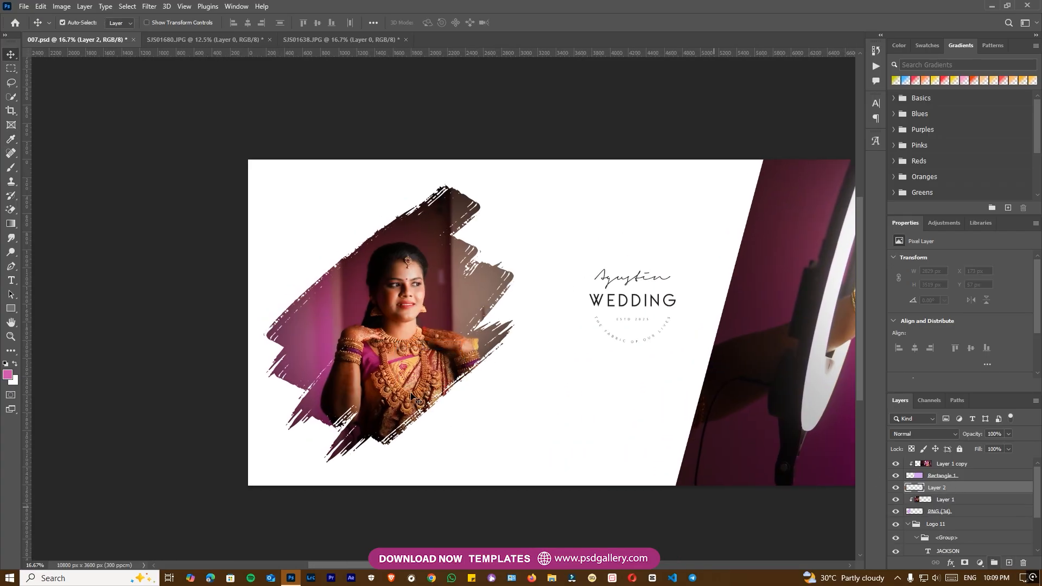
key(b)
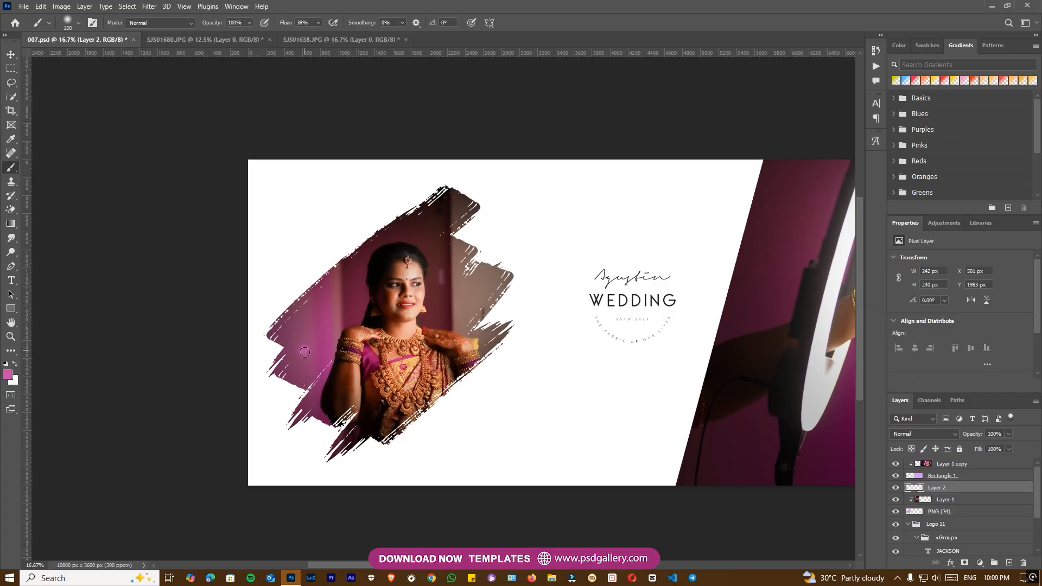
key(ctrl+t)
drag(315, 339, 593, 228)
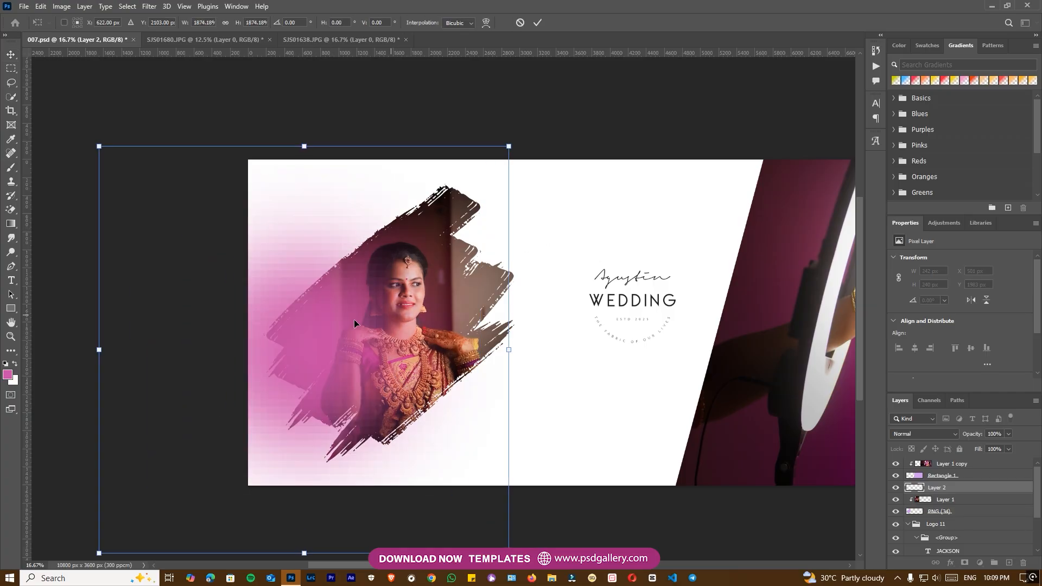
key(Return)
Try Screen blending on the pink glow layer, and set its blend mode to Color
click(910, 434)
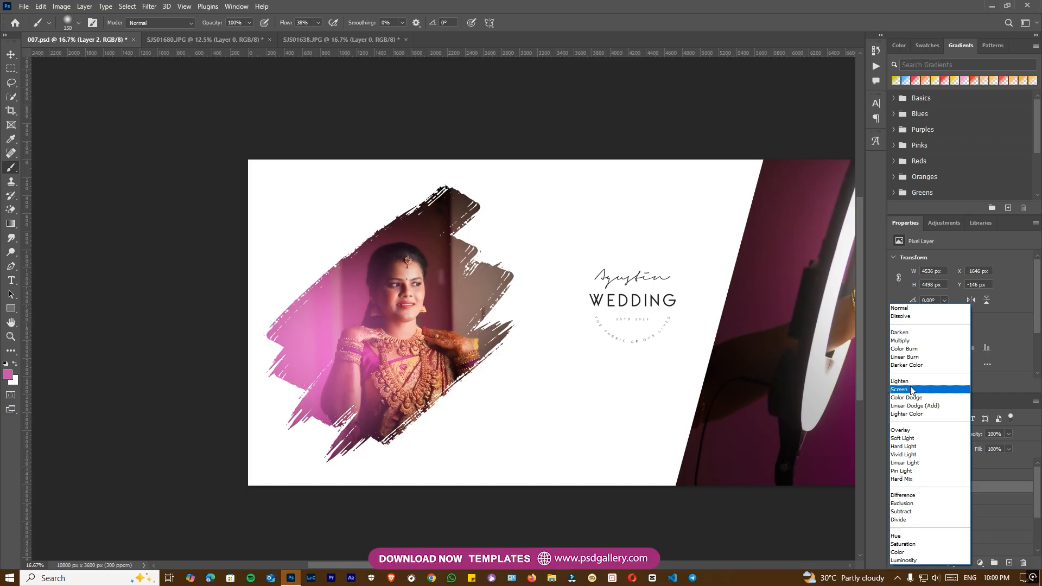
click(916, 390)
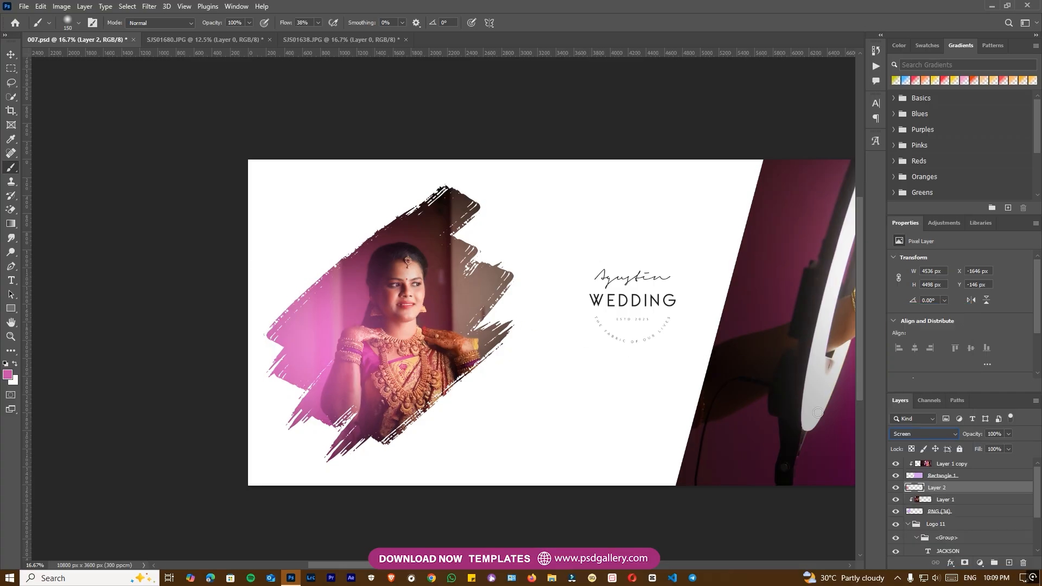
click(911, 435)
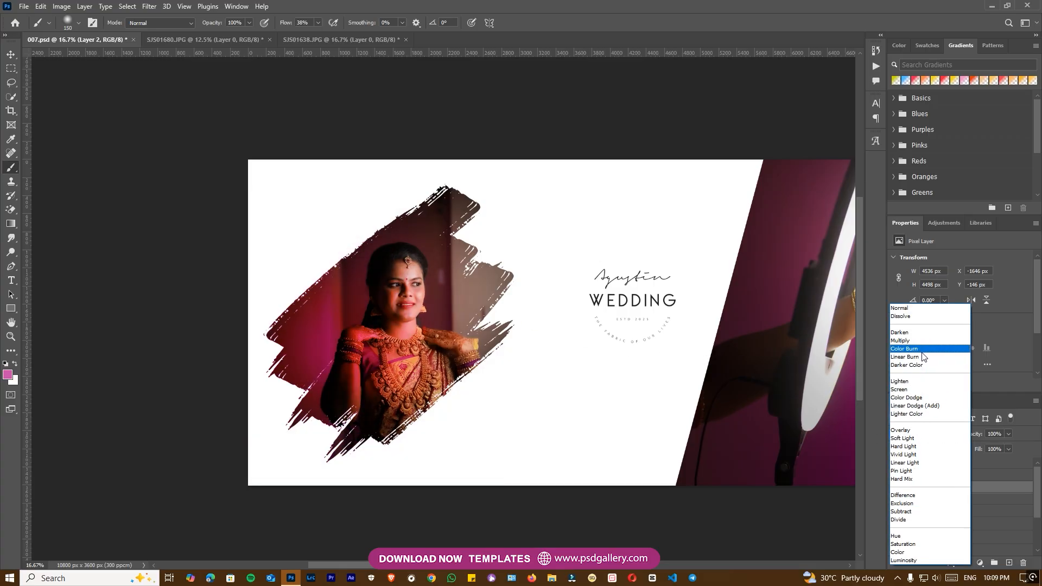
click(904, 552)
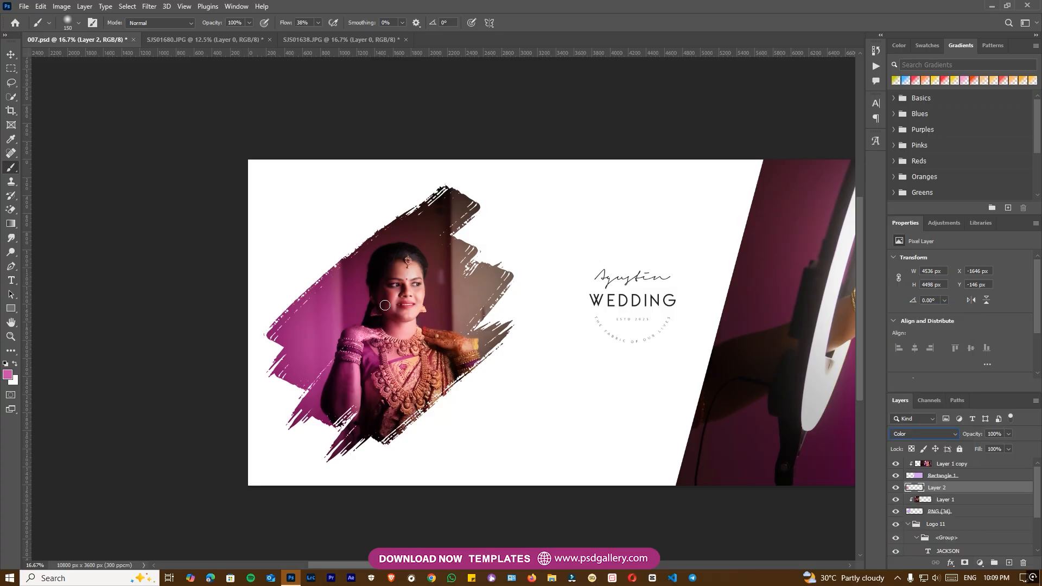
Shrink the pink glow to about 1824 × 1808 px and spread it with two duplicate layers over the portrait's right background
key(ctrl+t)
drag(508, 146, 386, 267)
mouse_move(304, 396)
mouse_down()
mouse_move(297, 314)
mouse_move(226, 418)
mouse_move(266, 359)
mouse_move(560, 269)
mouse_move(489, 296)
mouse_move(509, 329)
mouse_move(469, 228)
mouse_up()
key(Return)
key(b)
key(v)
drag(460, 360, 518, 369)
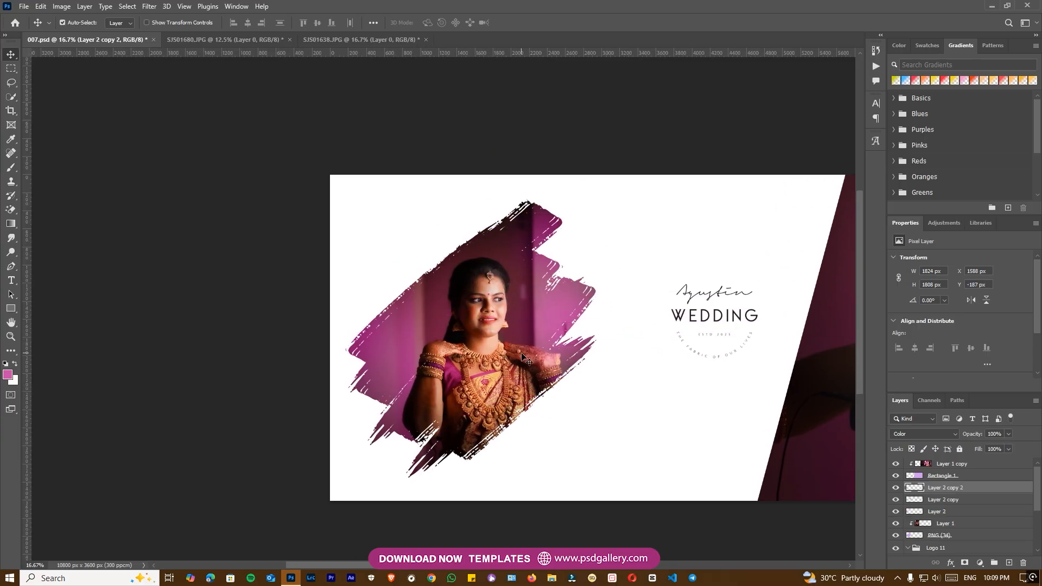
key(ctrl+plus)
key(ctrl+plus)
drag(643, 365, 522, 363)
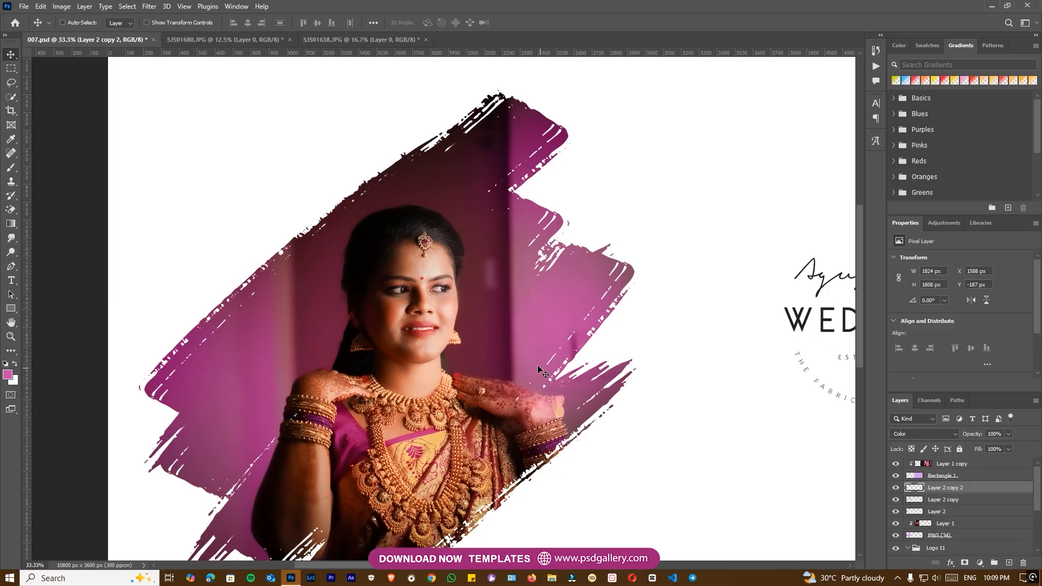
Shift the slanted bridal photo's midtones towards blue by +16 with Color Balance
key(ctrl+minus)
drag(760, 390, 619, 389)
key(ctrl+minus)
key(ctrl+minus)
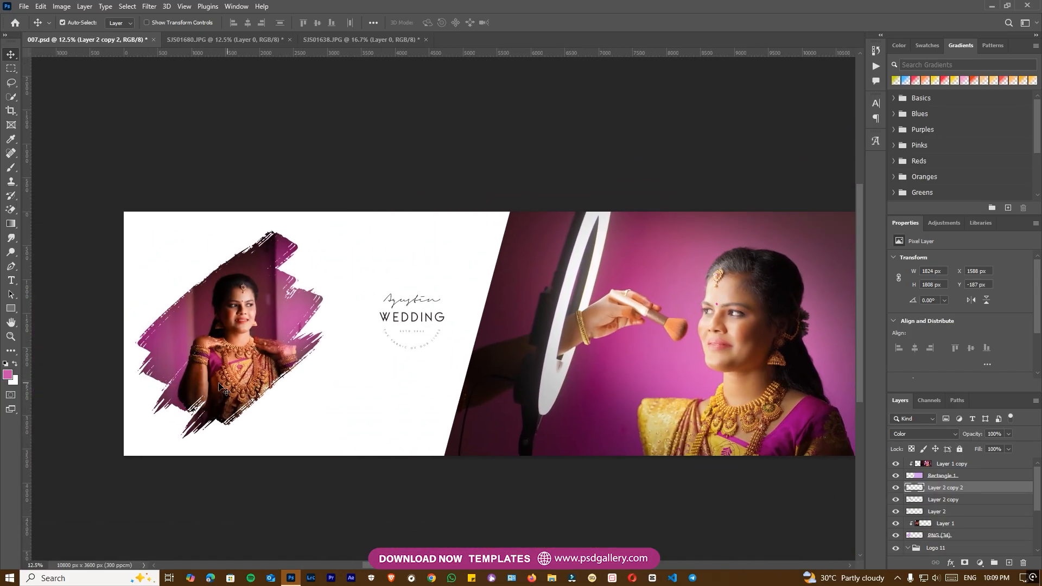
right_click(751, 328)
click(757, 333)
drag(751, 350, 572, 358)
right_click(577, 342)
click(584, 348)
key(ctrl+b)
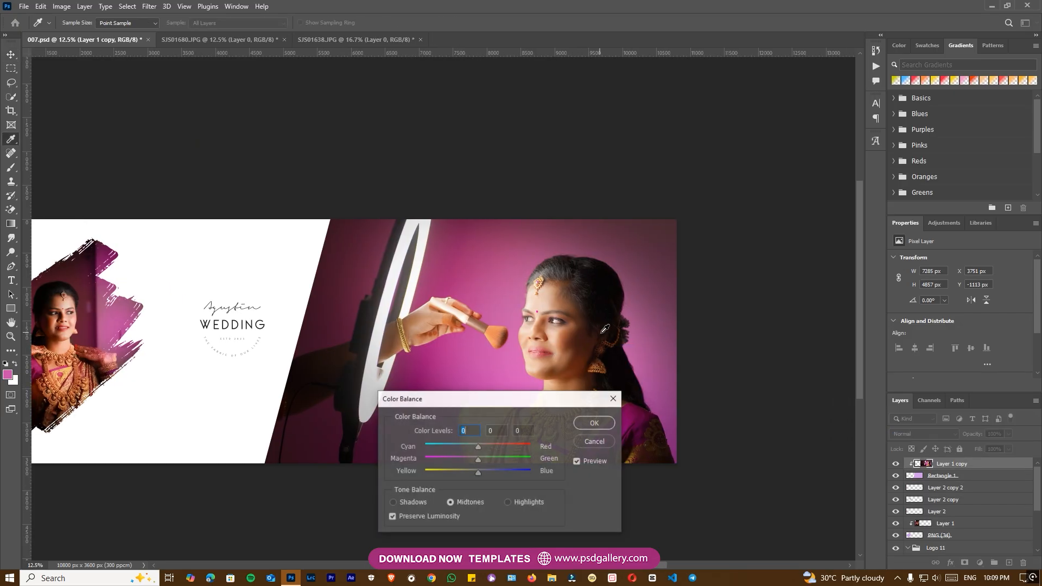
drag(481, 471, 487, 472)
click(592, 462)
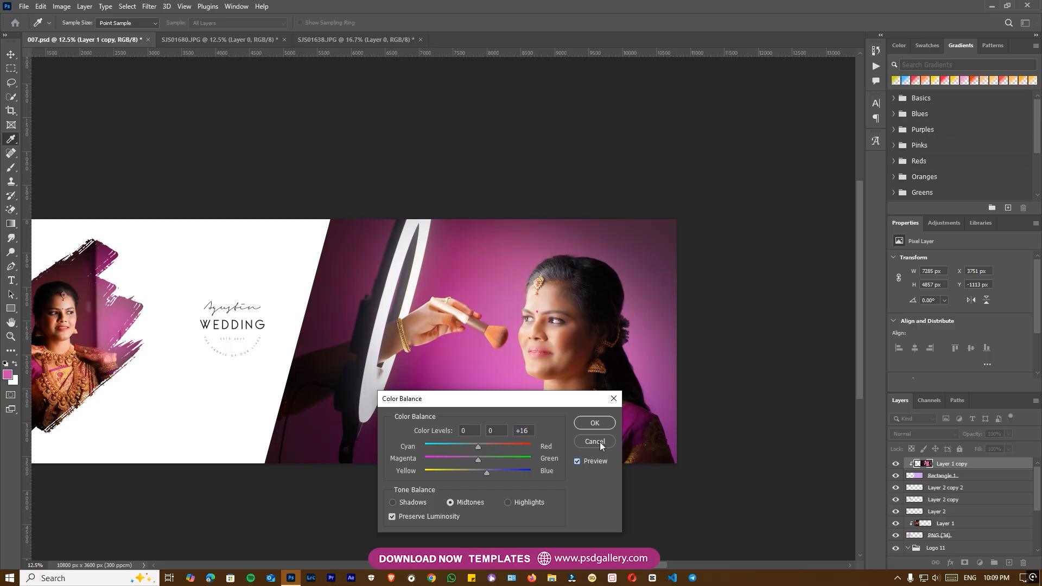
click(601, 426)
Replace the script name above "WEDDING" in the logo with "Bride"
key(ctrl+plus)
drag(291, 441, 615, 447)
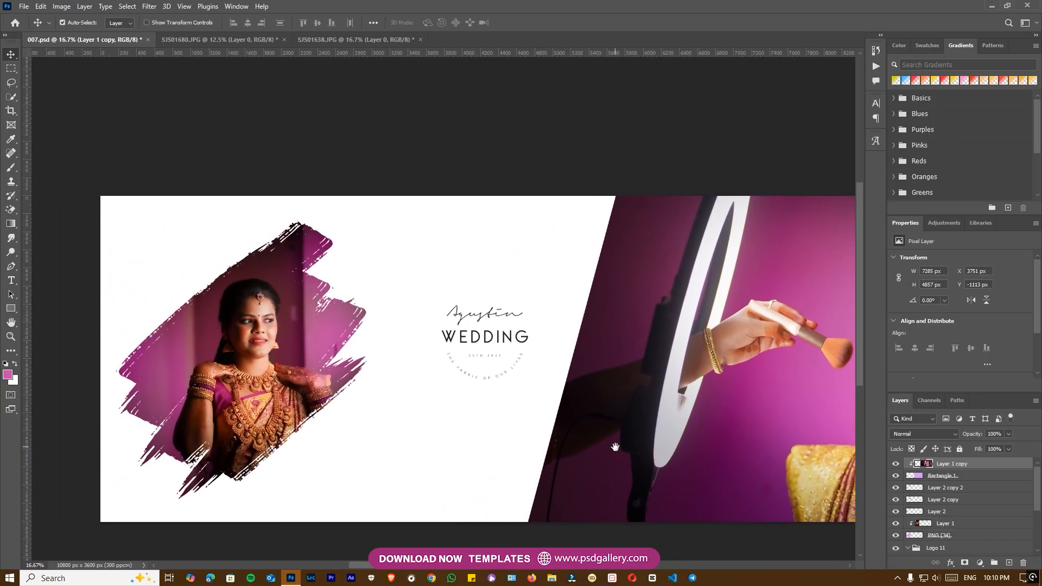
drag(335, 420, 417, 419)
key(ctrl+plus)
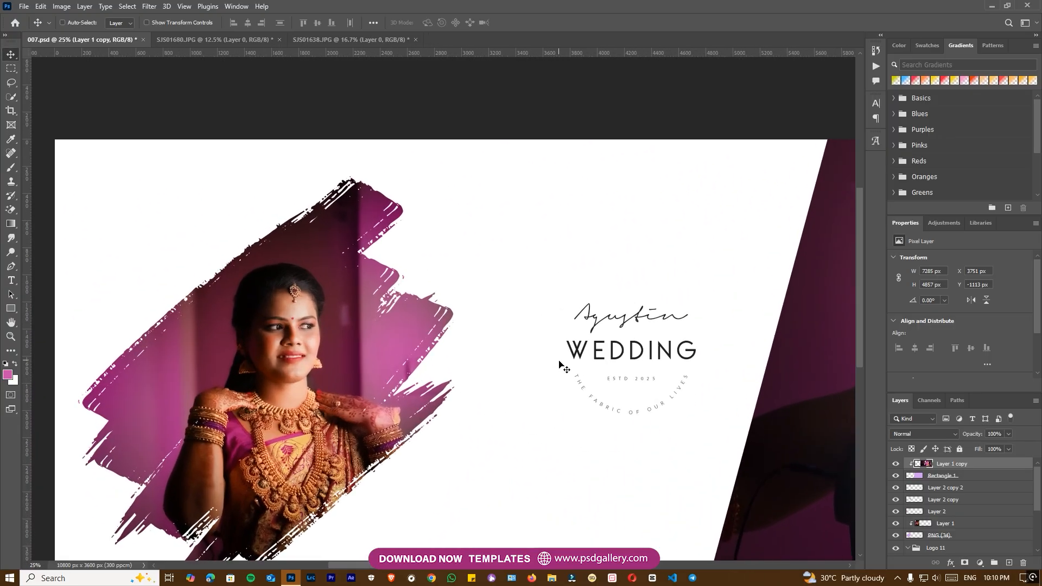
drag(655, 354, 430, 389)
key(ctrl+plus)
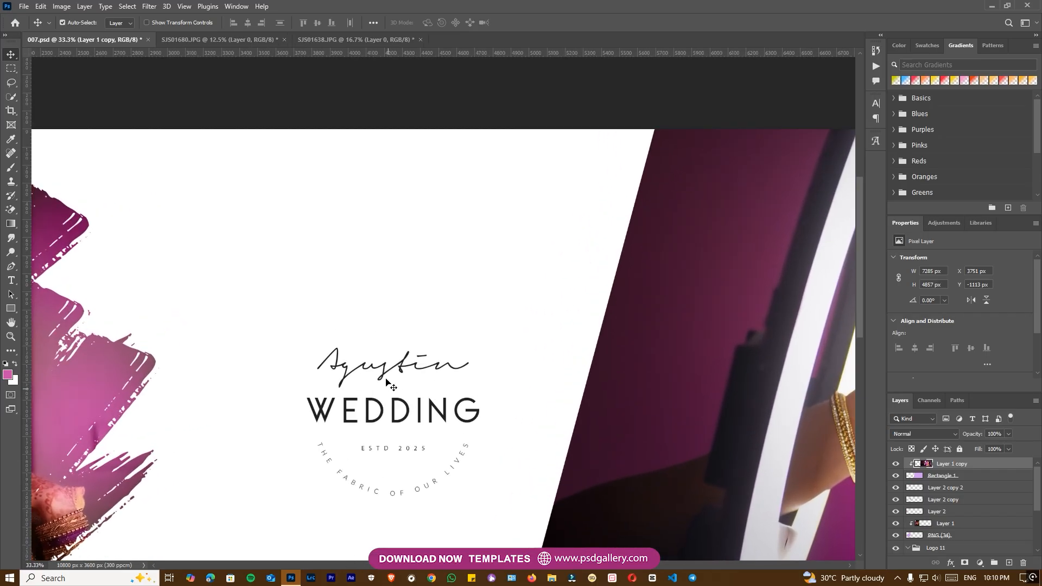
double_click(386, 378)
key(ctrl+a)
text(B)
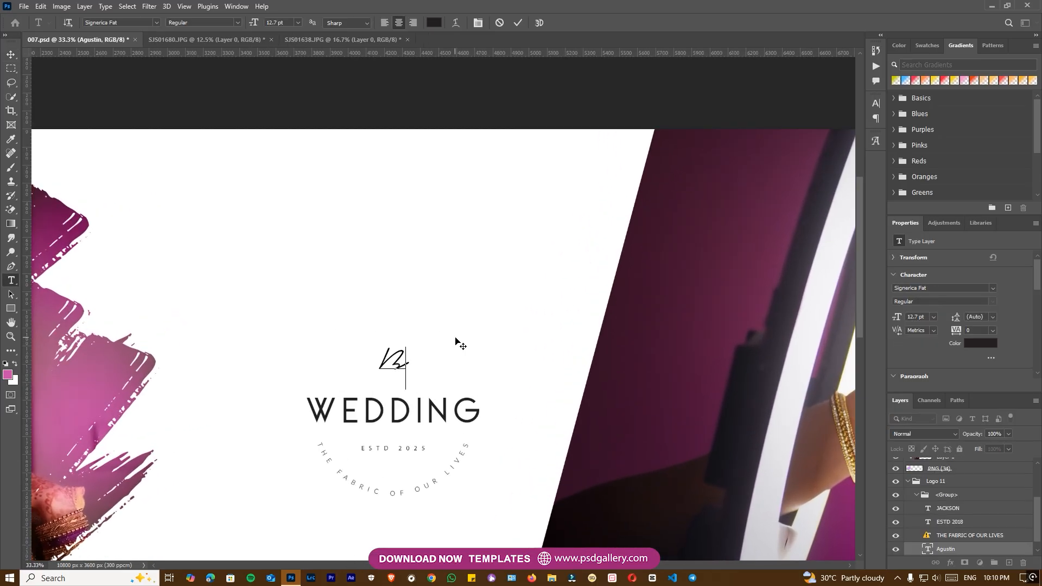
text(ride)
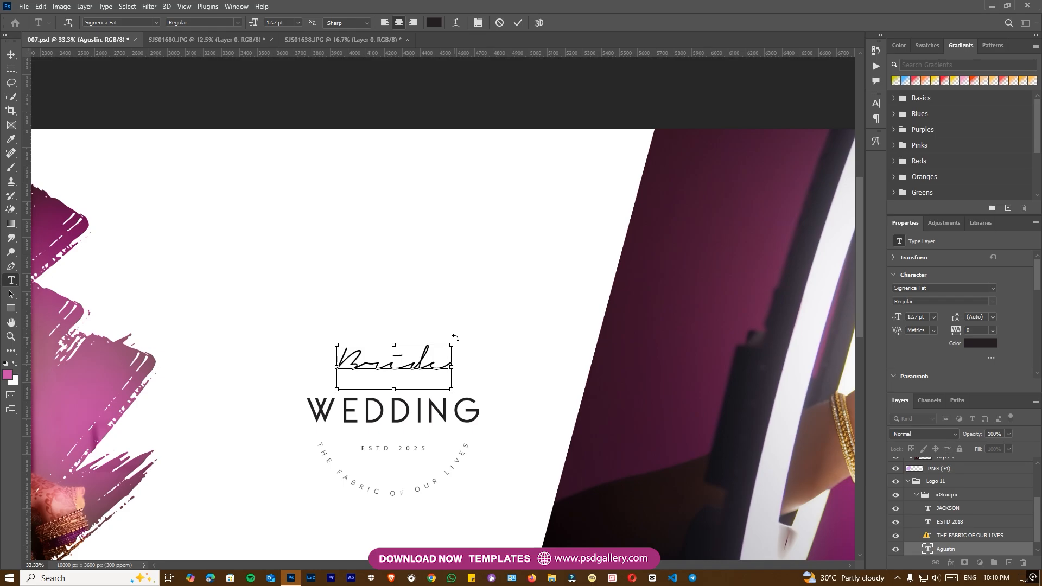
Set the "Bride" text in the Signatures font
key(ctrl+a)
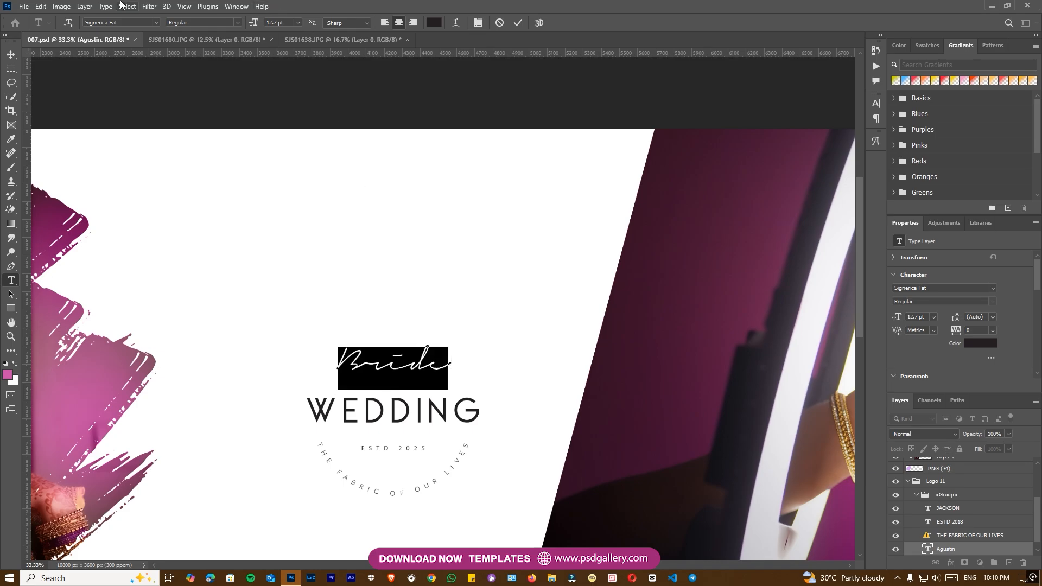
click(156, 22)
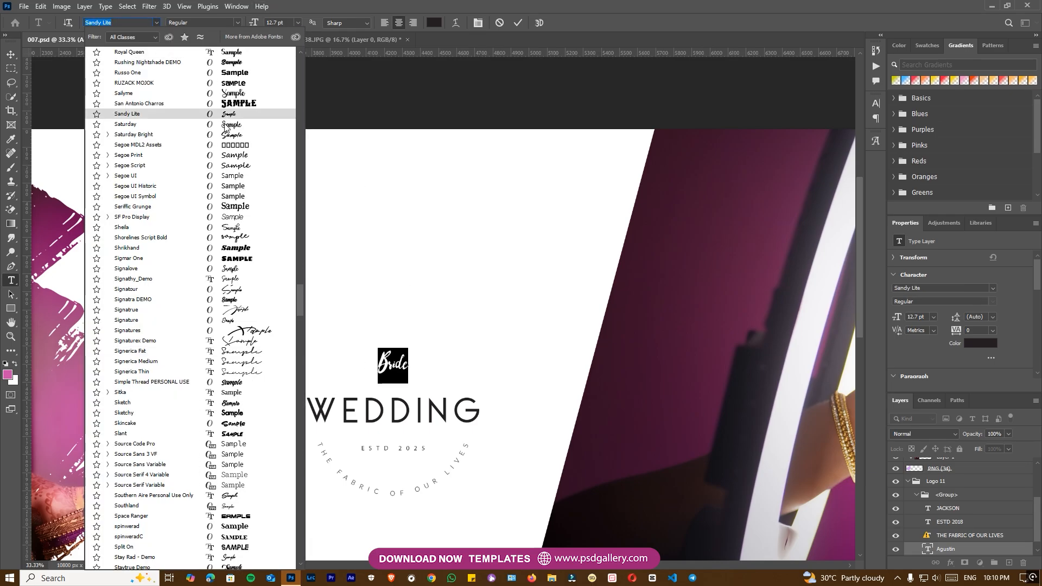
click(250, 334)
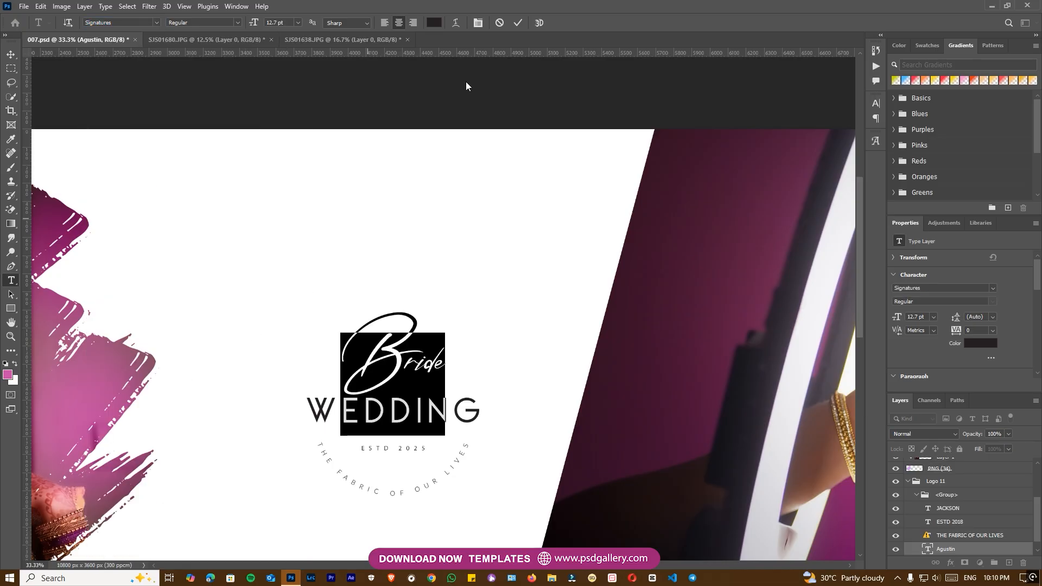
click(520, 23)
Examine the spread's logo, brush-stroke portrait and slanted bridal photo for colour and layout balance
key(ctrl+minus)
key(ctrl+minus)
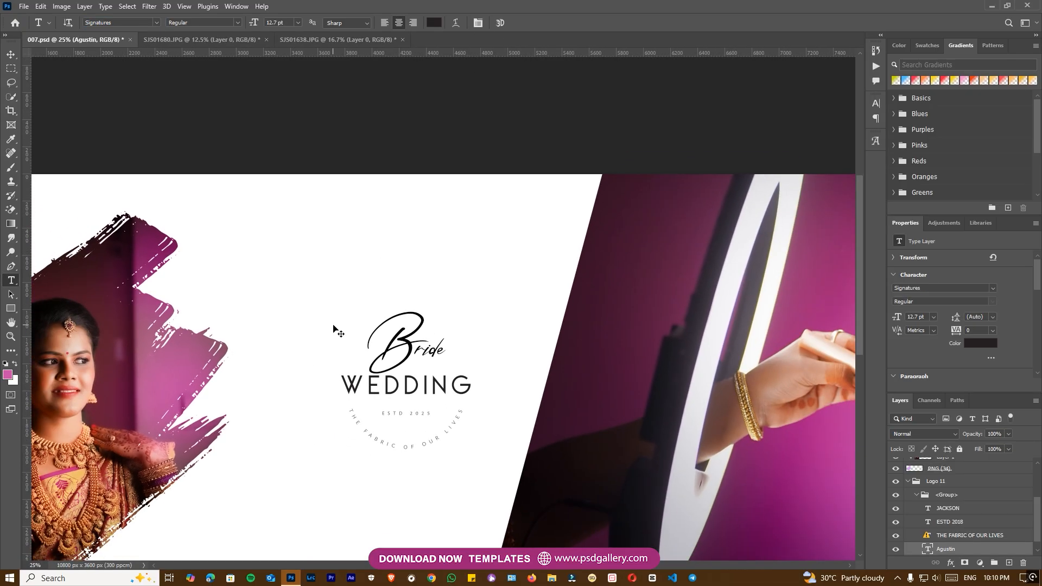
drag(278, 351, 510, 337)
key(ctrl+plus)
key(ctrl+minus)
key(ctrl+minus)
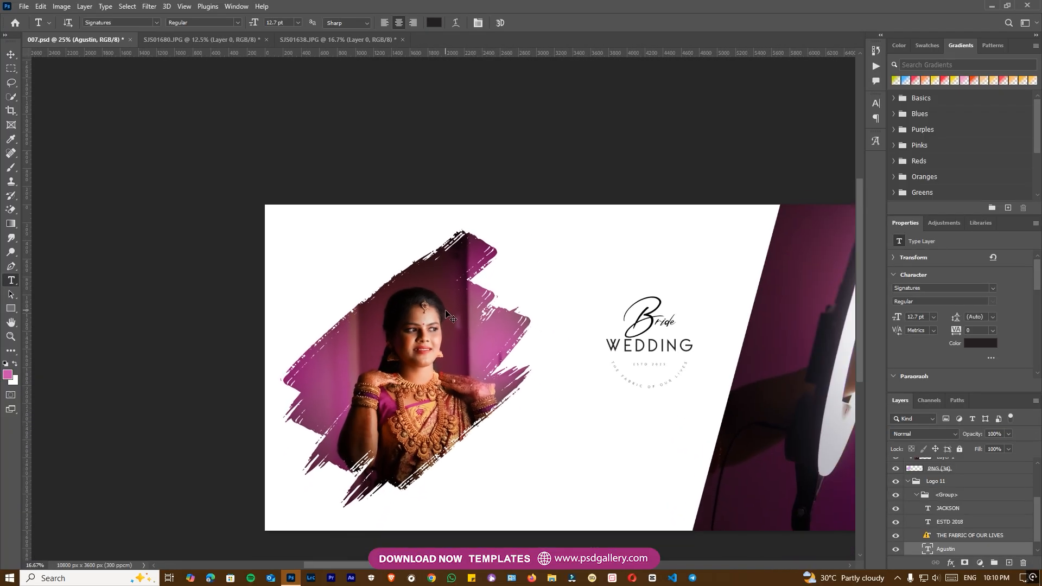
drag(681, 359, 366, 376)
key(v)
right_click(602, 376)
click(622, 383)
drag(631, 402, 539, 308)
key(ctrl+plus)
key(ctrl+plus)
right_click(510, 357)
click(524, 365)
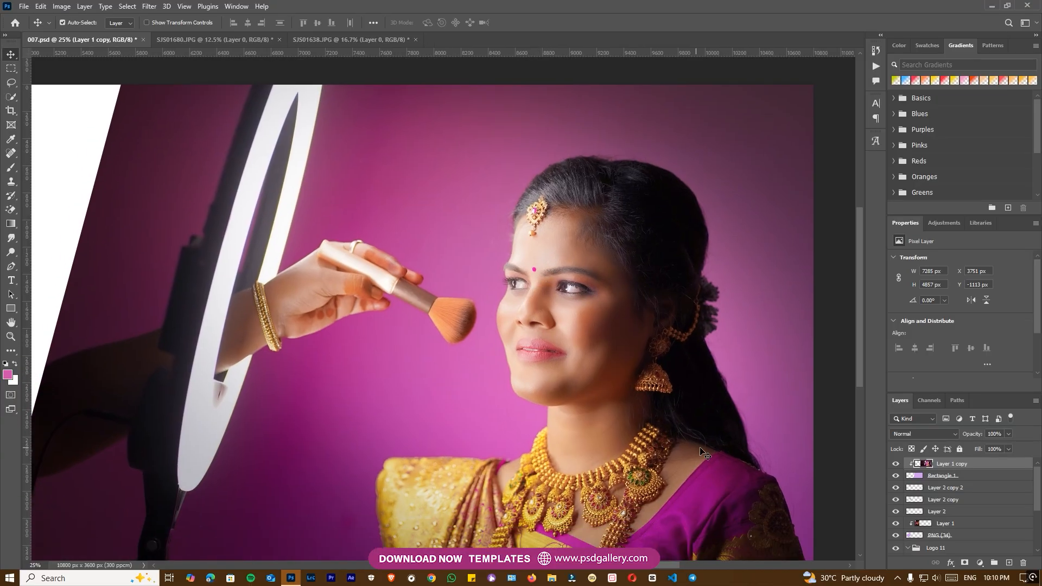
key(ctrl+minus)
drag(179, 395, 417, 415)
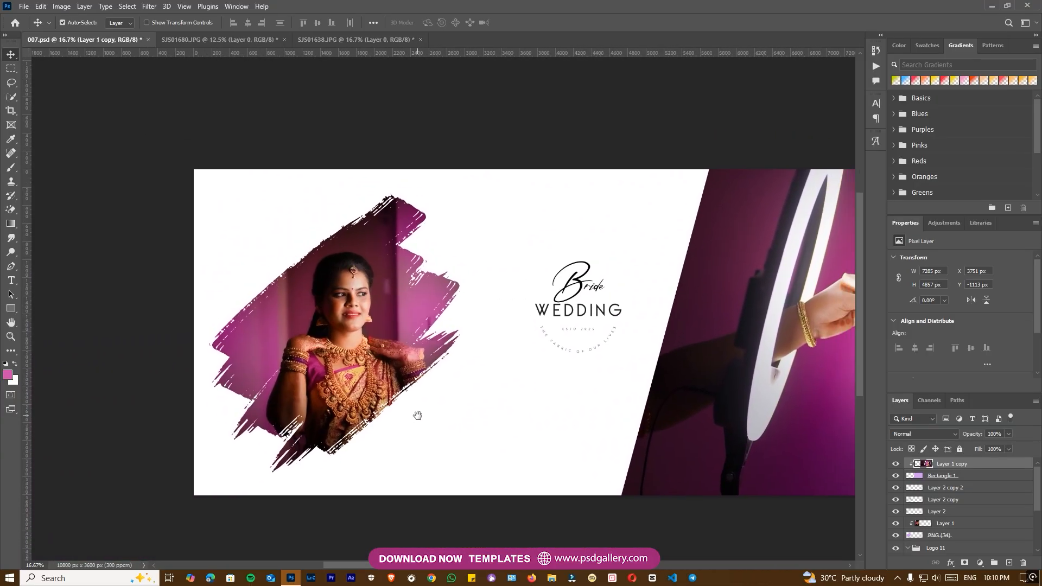
Brighten the brush-stroke portrait photo by setting its Levels midtone input to 1.19
right_click(328, 350)
click(348, 362)
key(ctrl+l)
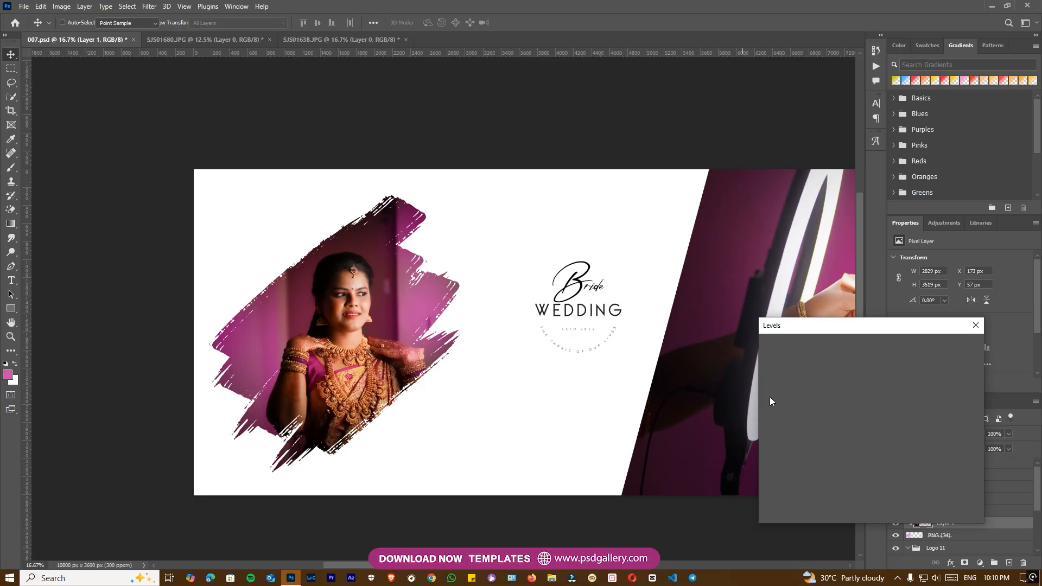
drag(841, 452, 833, 448)
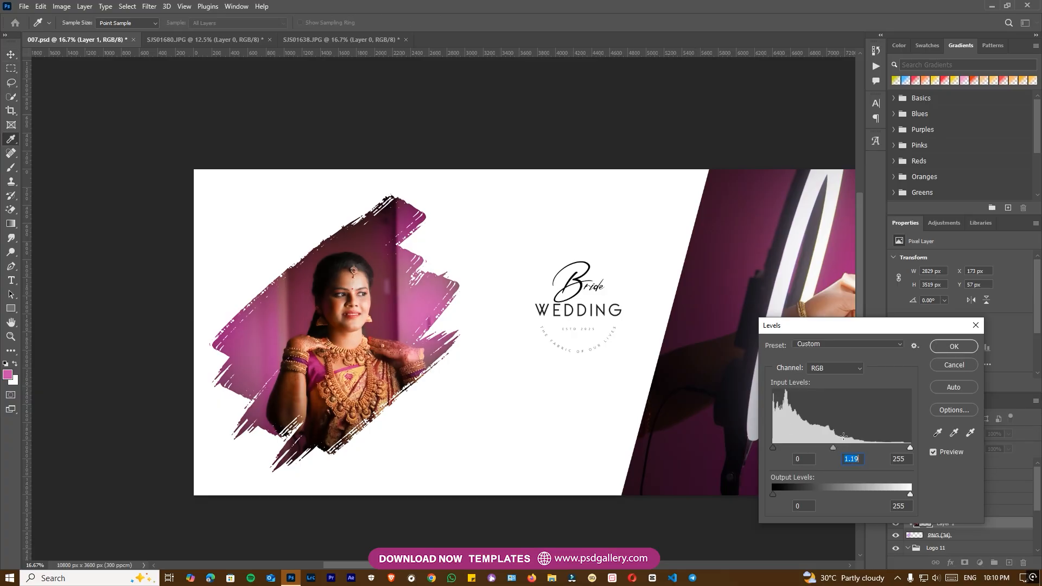
click(954, 347)
Reduce the saturation of the yellows in the slanted bridal photo with the Camera Raw colour mixer
scroll(543, 369, right, 5)
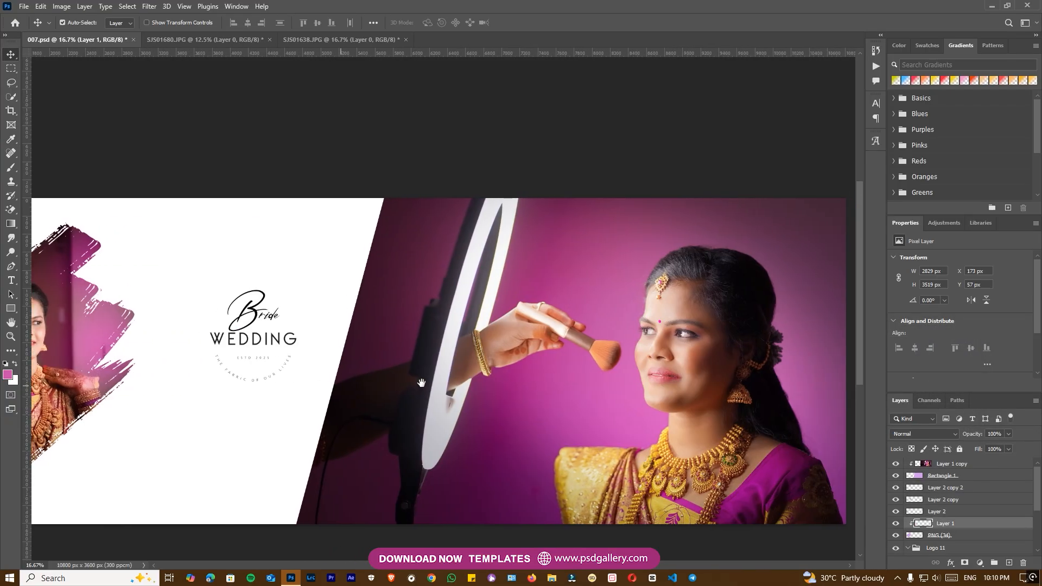
right_click(548, 345)
click(551, 345)
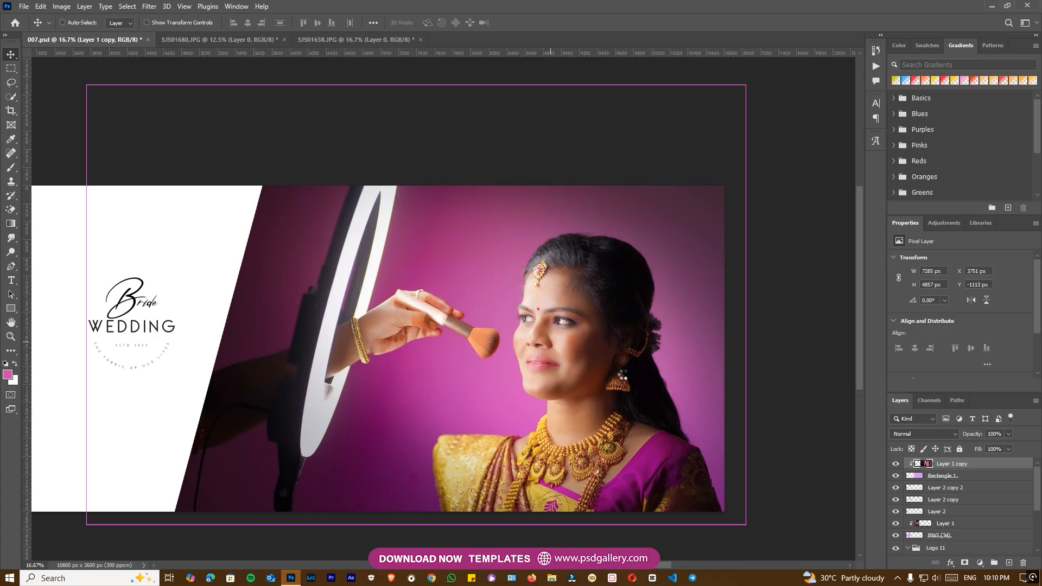
key(ctrl+shift+a)
scroll(905, 475, down, 5)
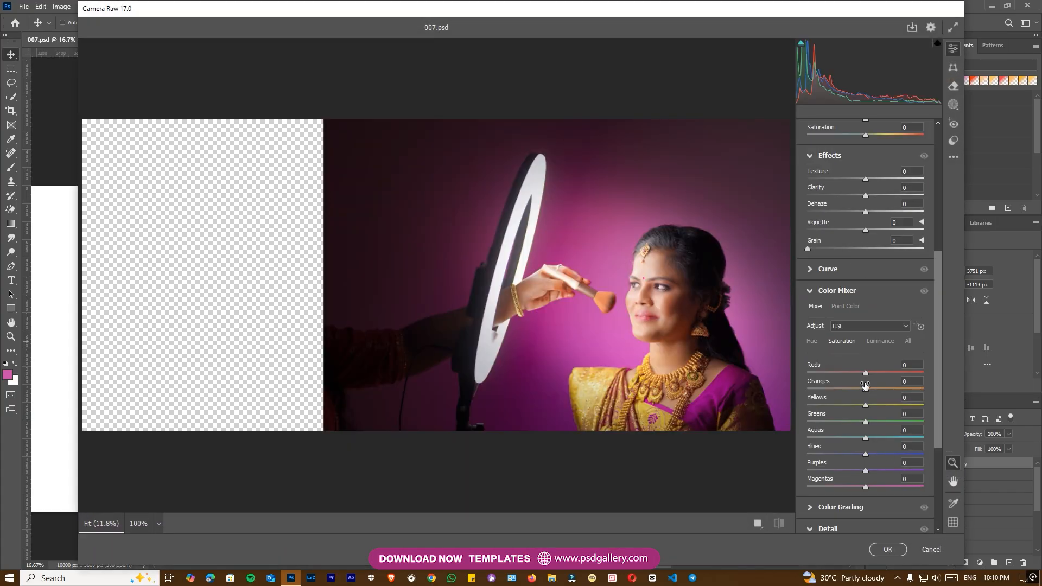
drag(866, 406, 846, 409)
click(888, 550)
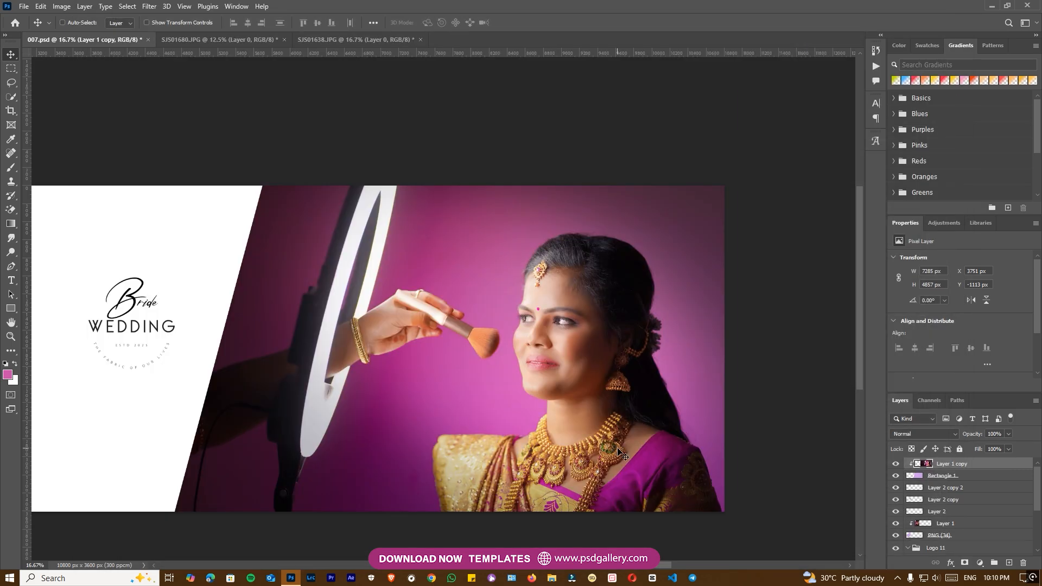
key(ctrl+plus)
key(ctrl+plus)
drag(731, 485, 625, 382)
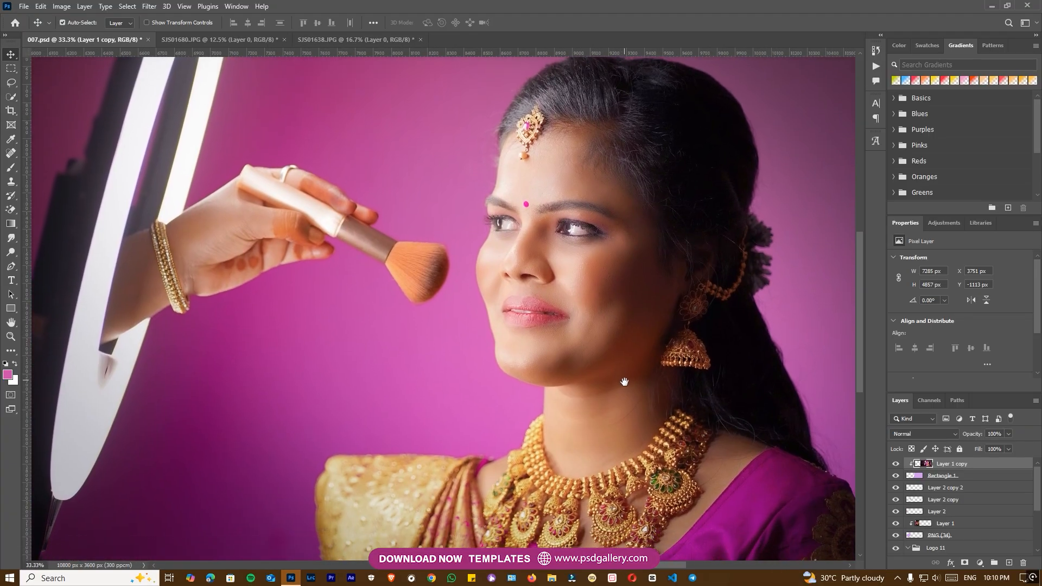